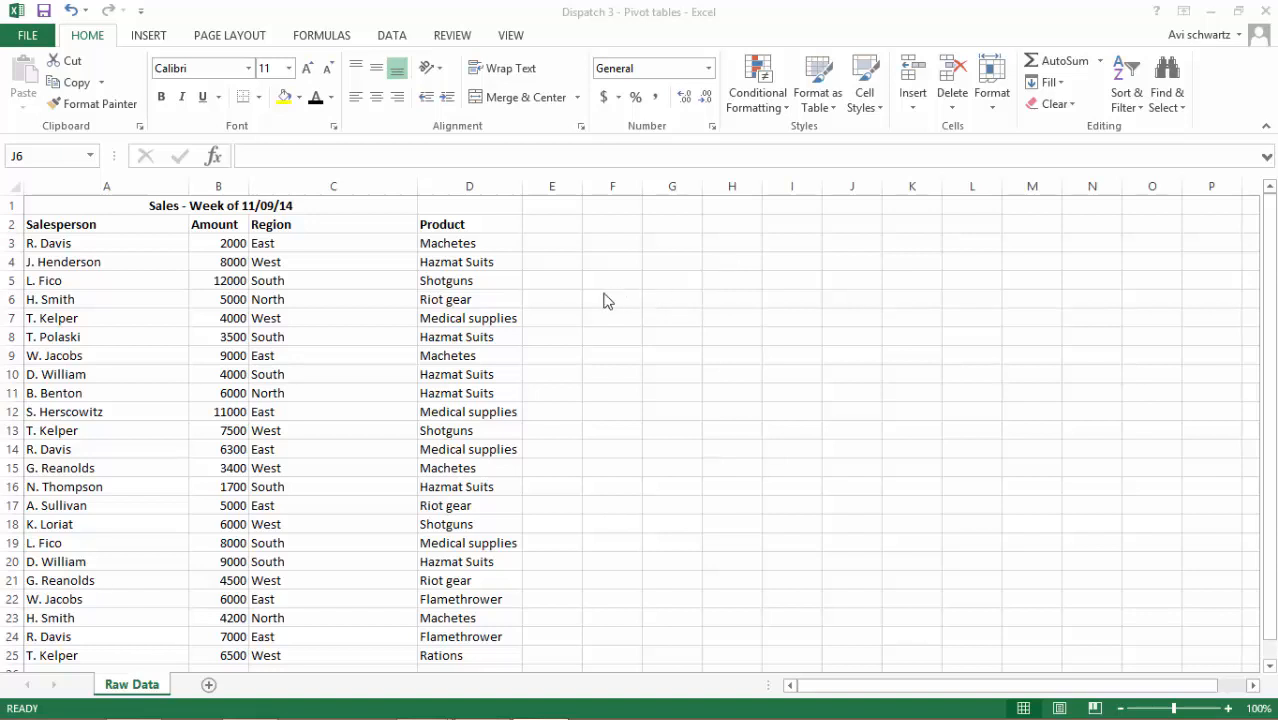
Review the Salesperson, Amount, Region and Product columns of the weekly sales data in rows 2 to 25
click(102, 306)
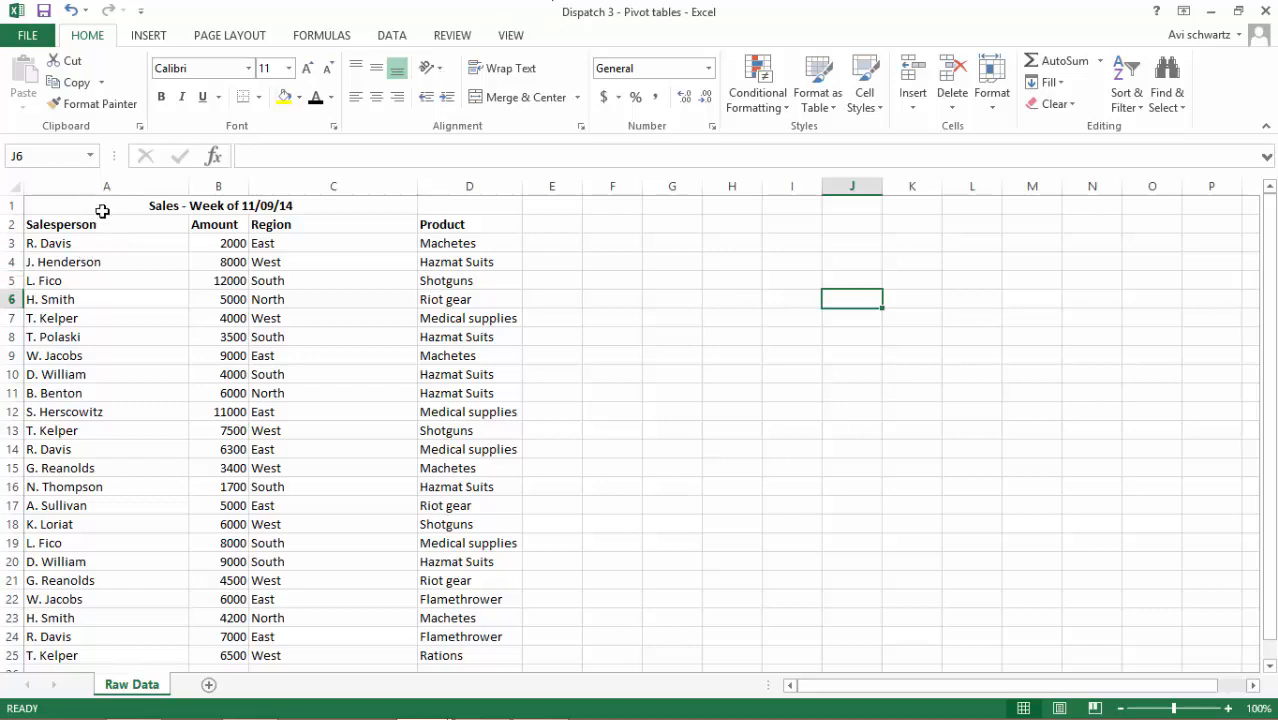
drag(103, 218, 131, 639)
scroll(183, 476, up, 1)
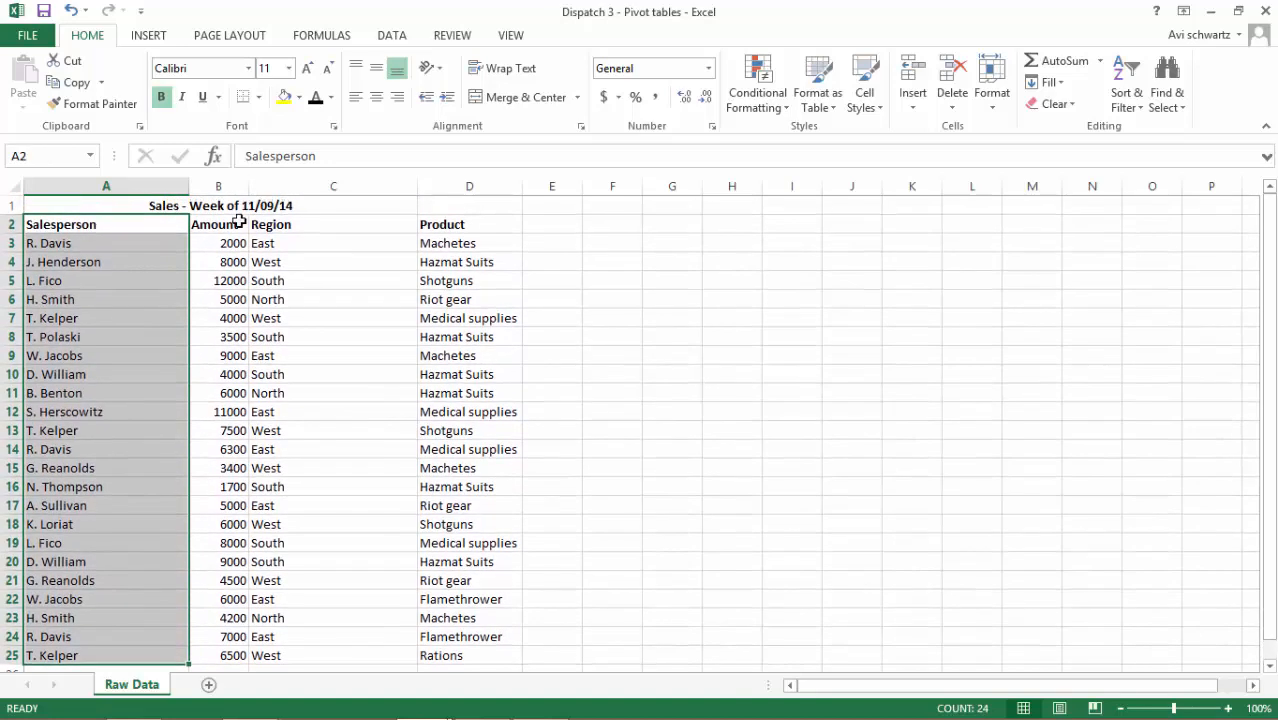
drag(240, 222, 242, 640)
drag(337, 232, 363, 657)
click(448, 226)
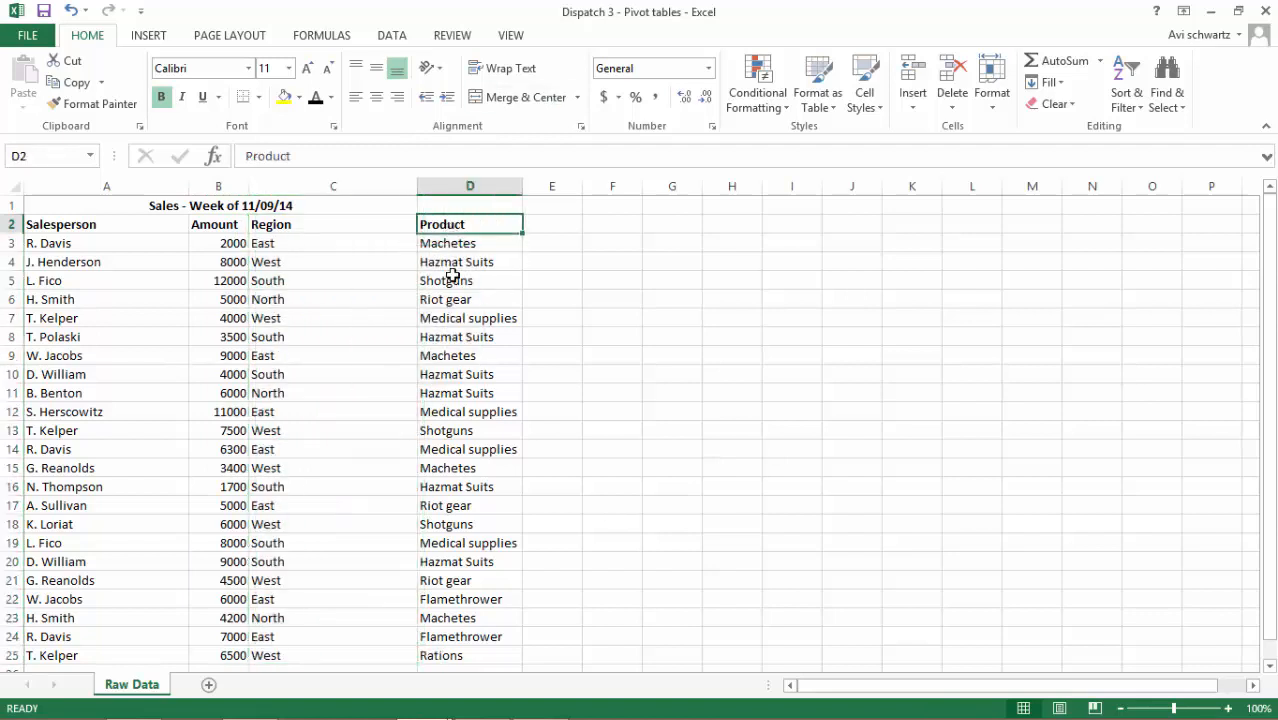
drag(452, 277, 468, 655)
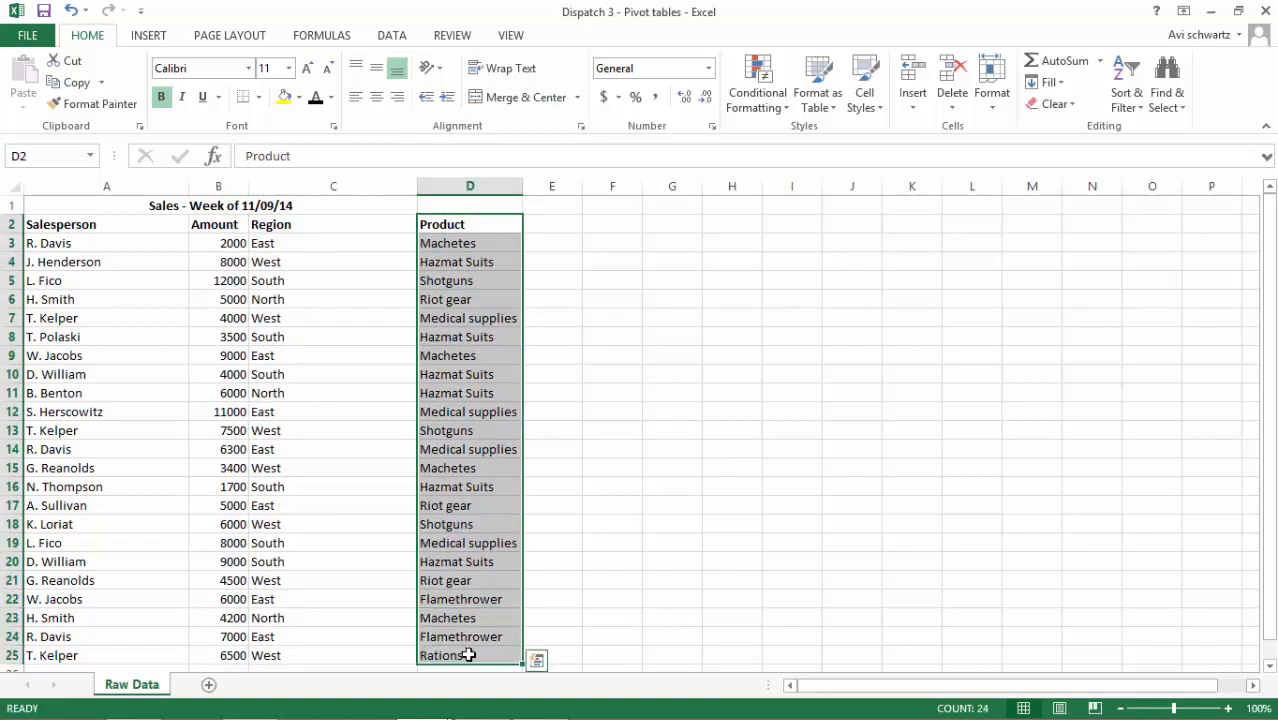
click(256, 335)
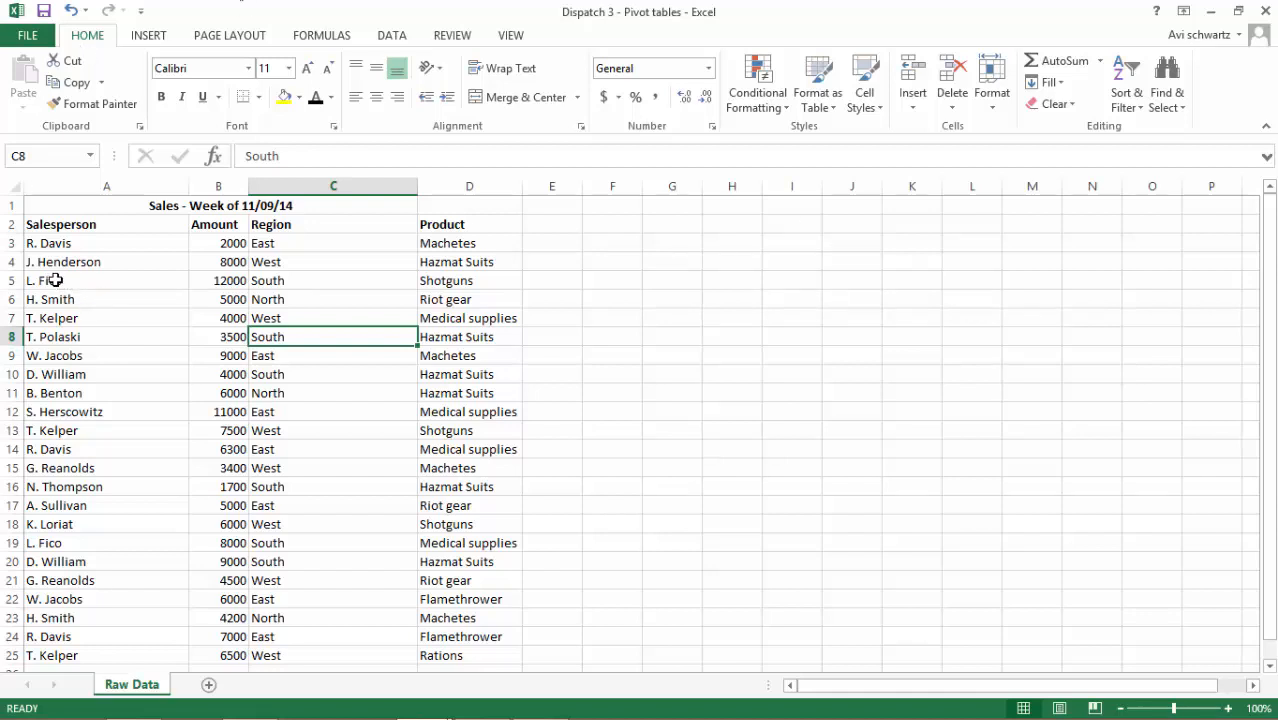
Color the text of the two sales records in A5:D5 and A19:D19 red
drag(52, 280, 441, 282)
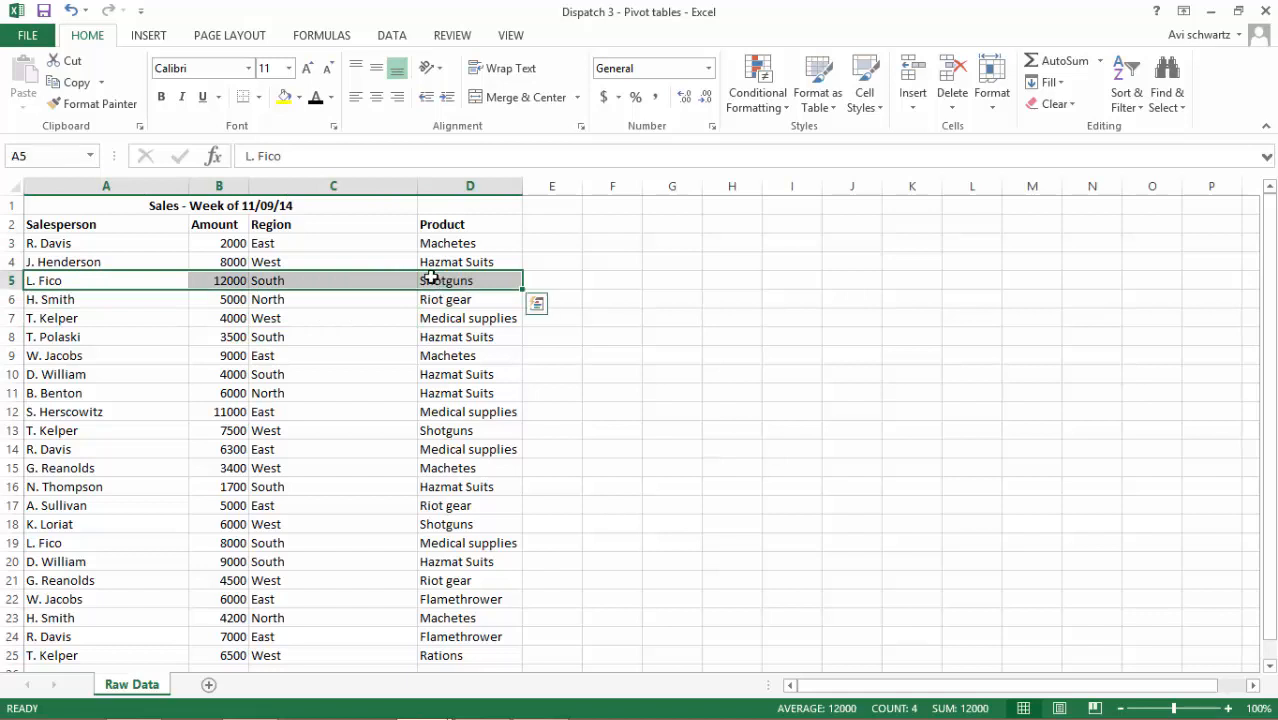
click(331, 97)
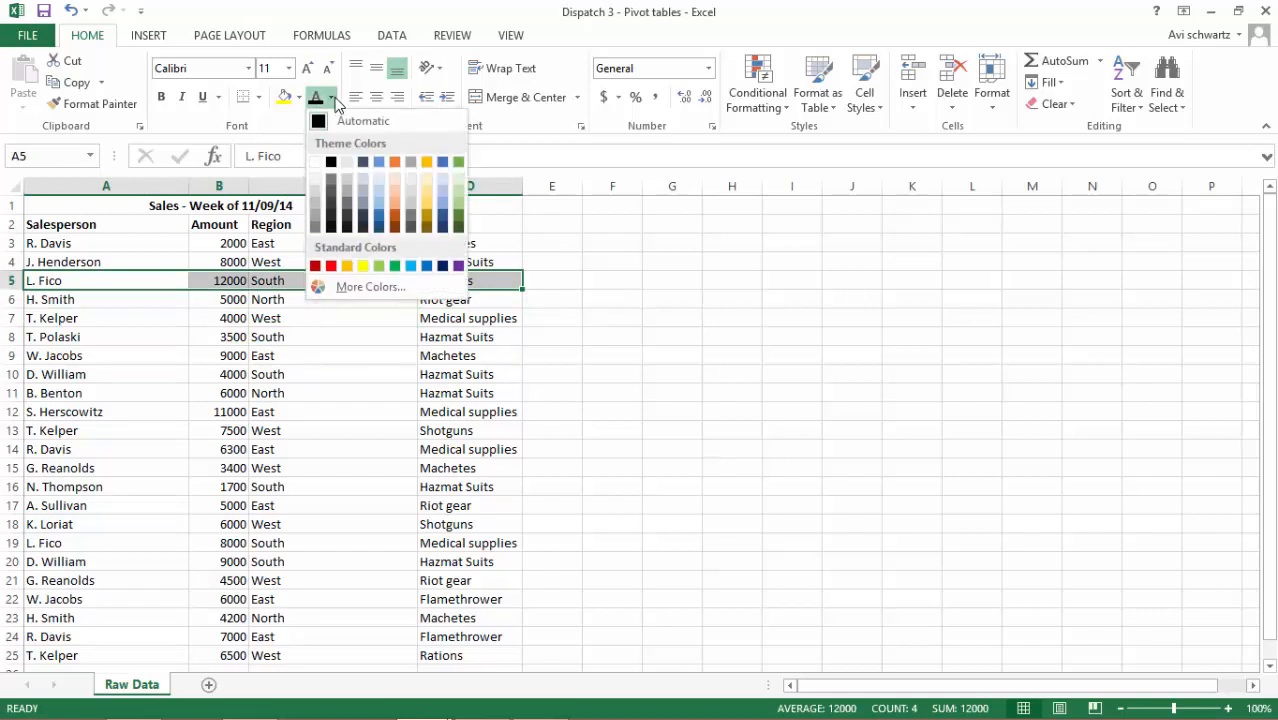
click(333, 263)
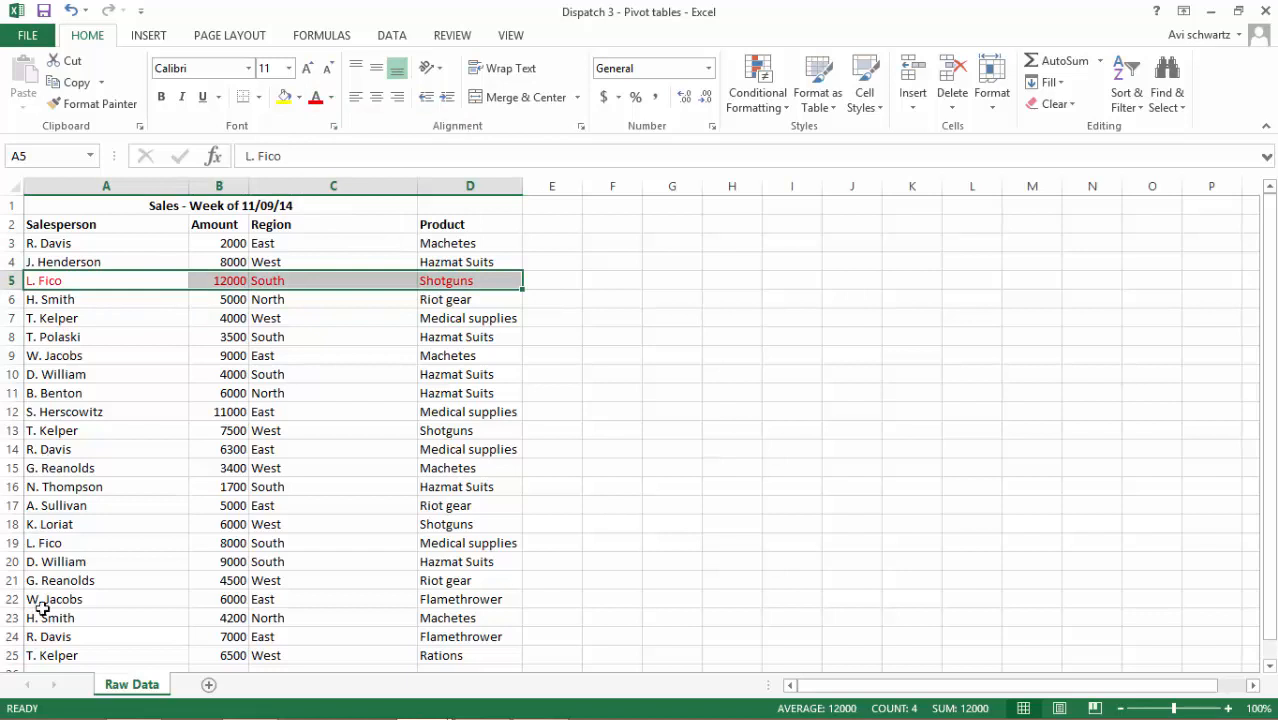
click(166, 535)
drag(166, 535, 470, 542)
click(316, 99)
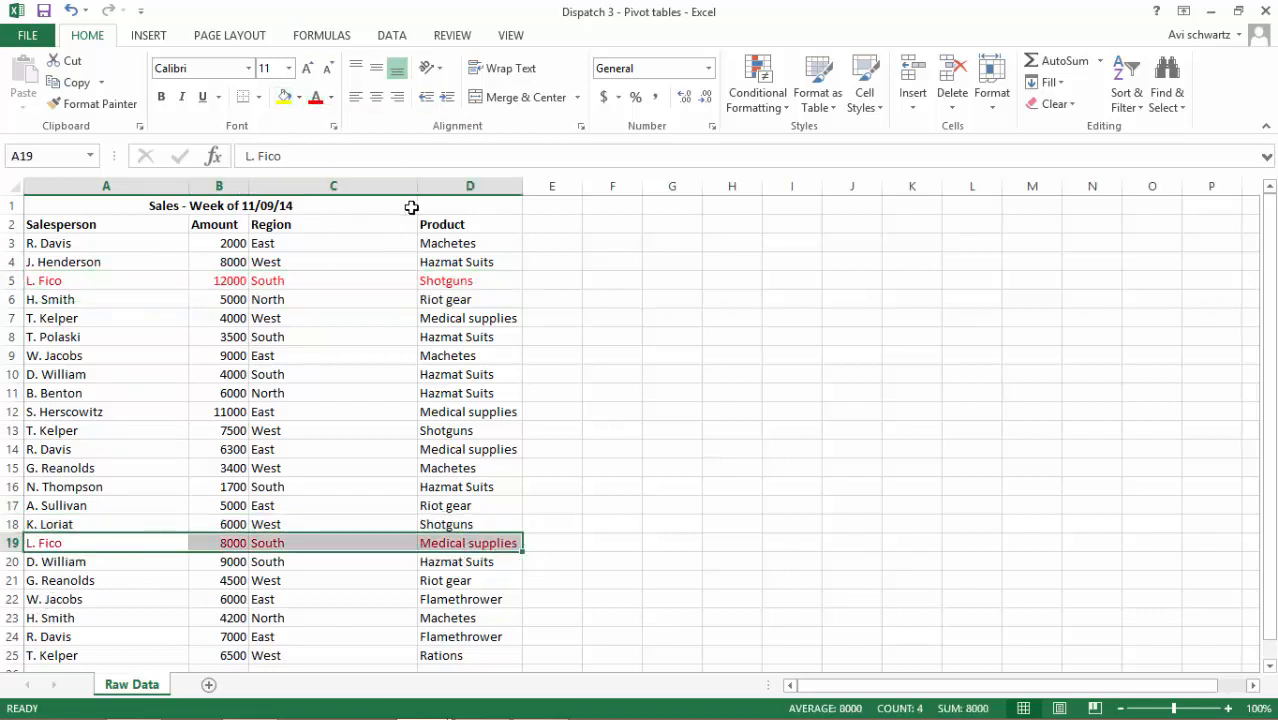
click(669, 489)
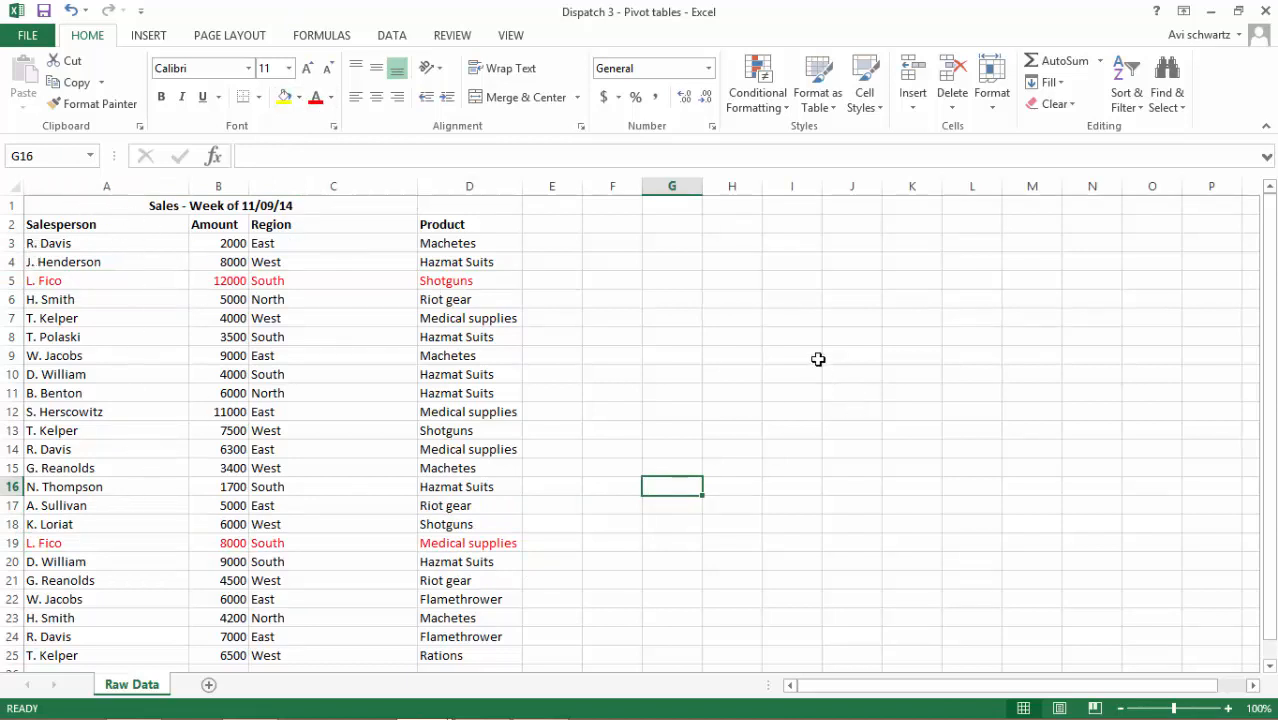
Create a PivotTable from the range A2:D25, placed on the existing Raw Data worksheet at cell H4
click(38, 222)
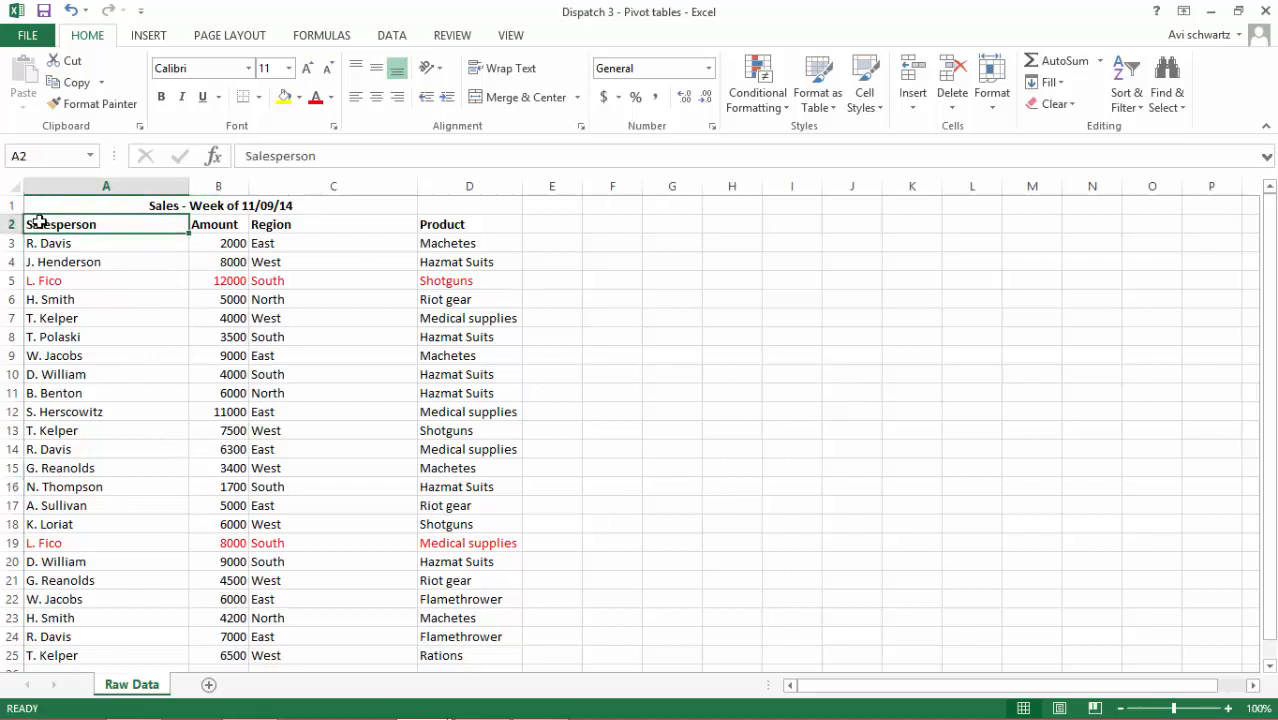
drag(50, 222, 430, 594)
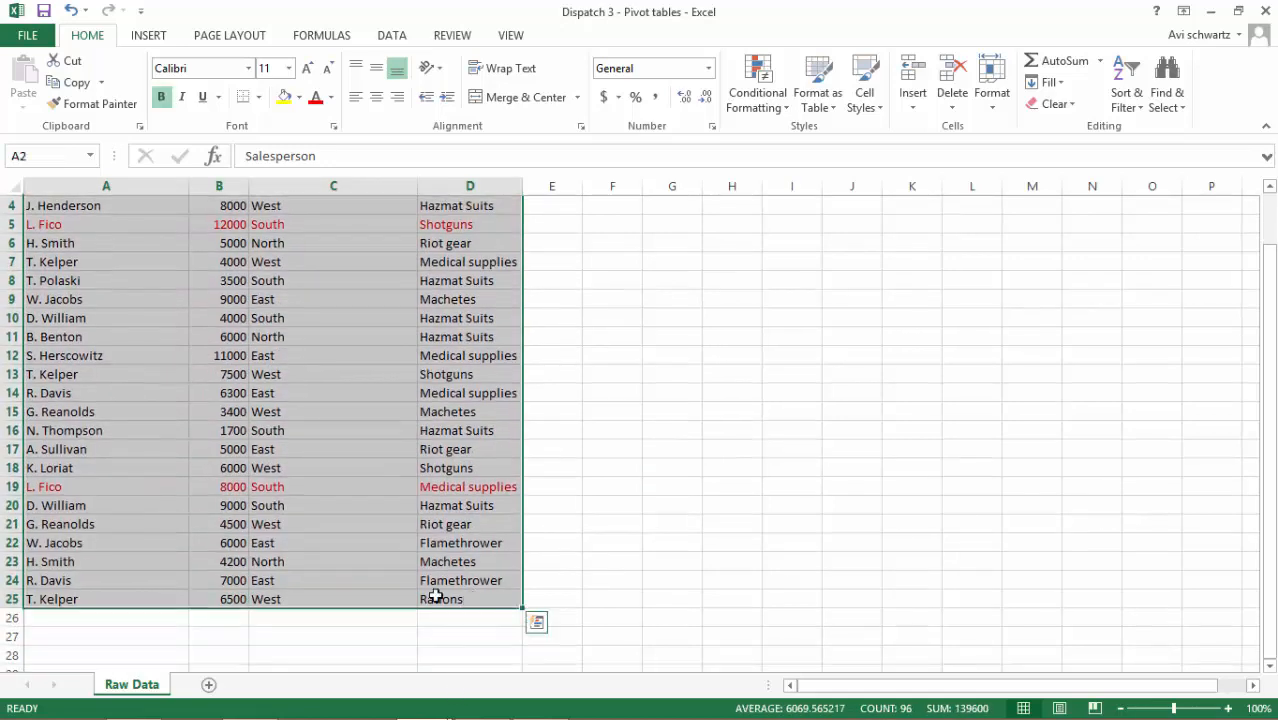
scroll(262, 505, up, 1)
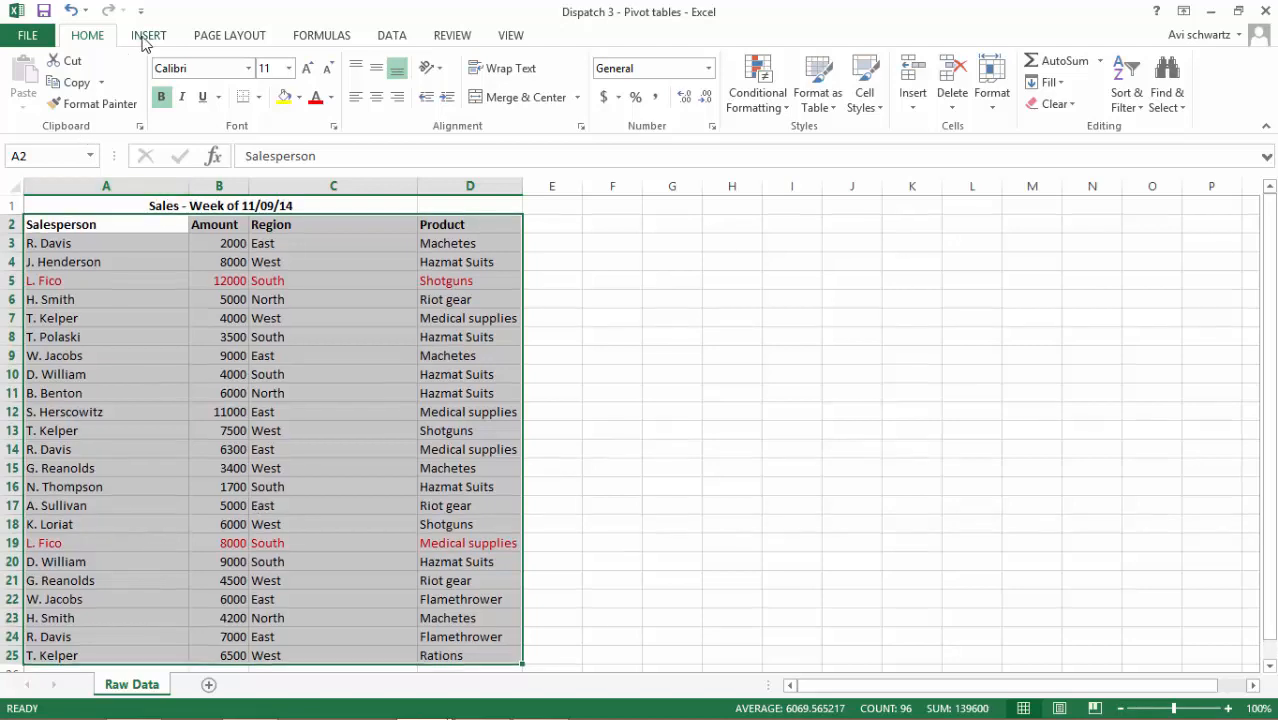
click(146, 38)
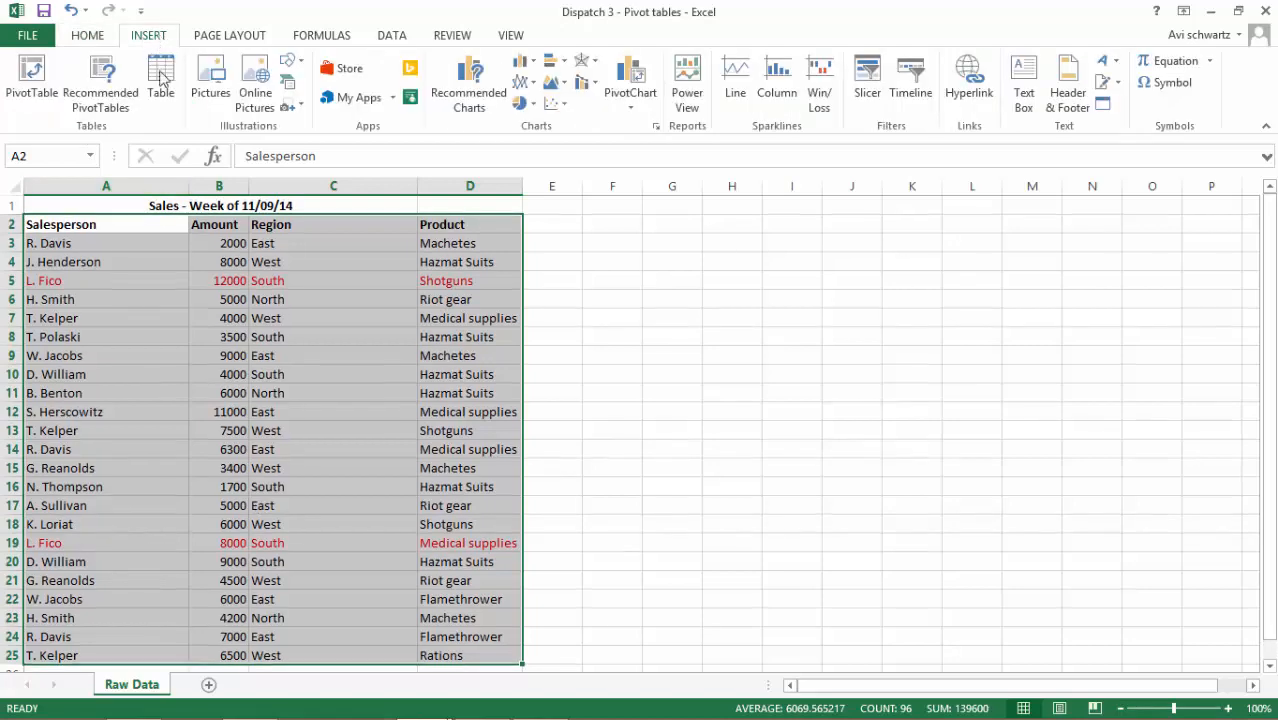
click(29, 101)
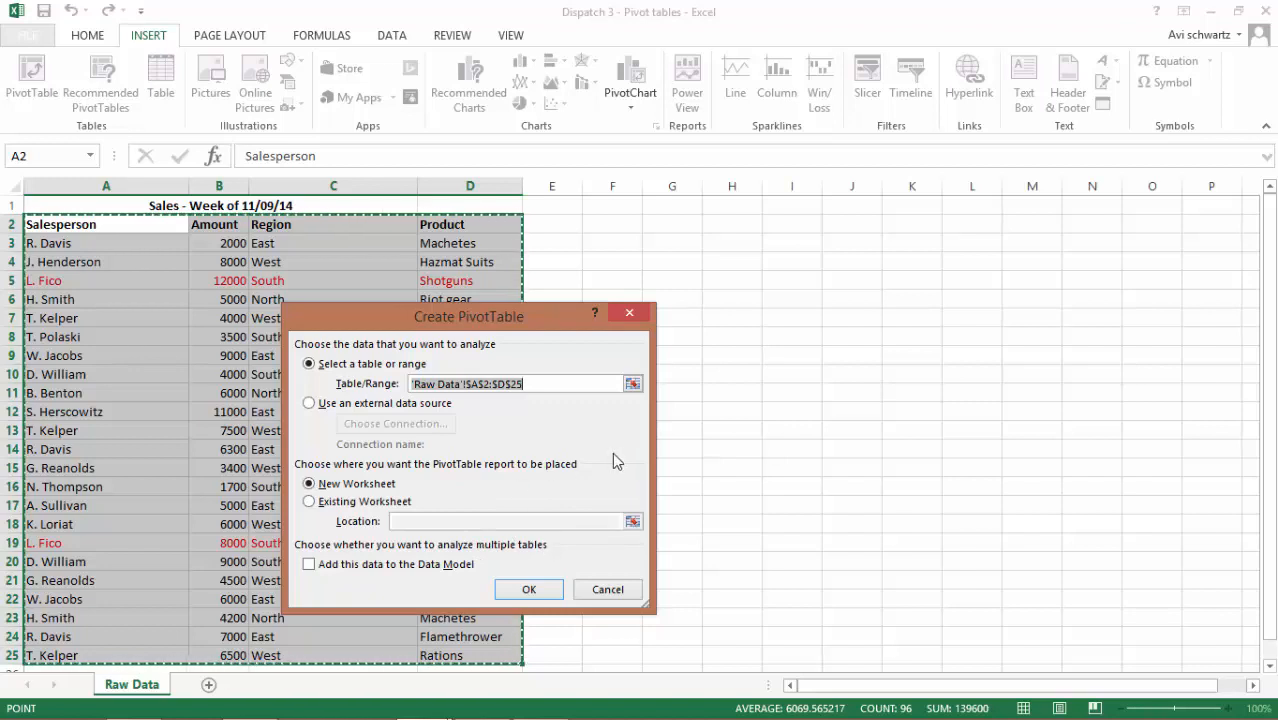
click(310, 502)
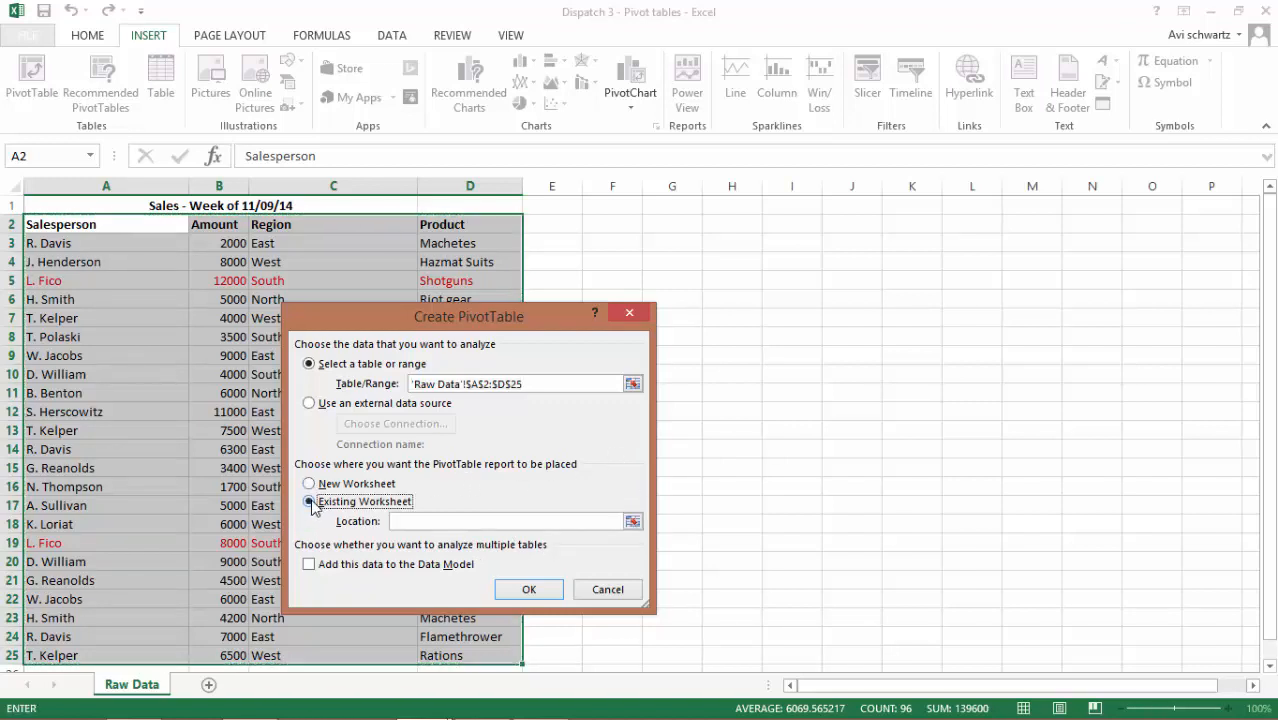
click(412, 521)
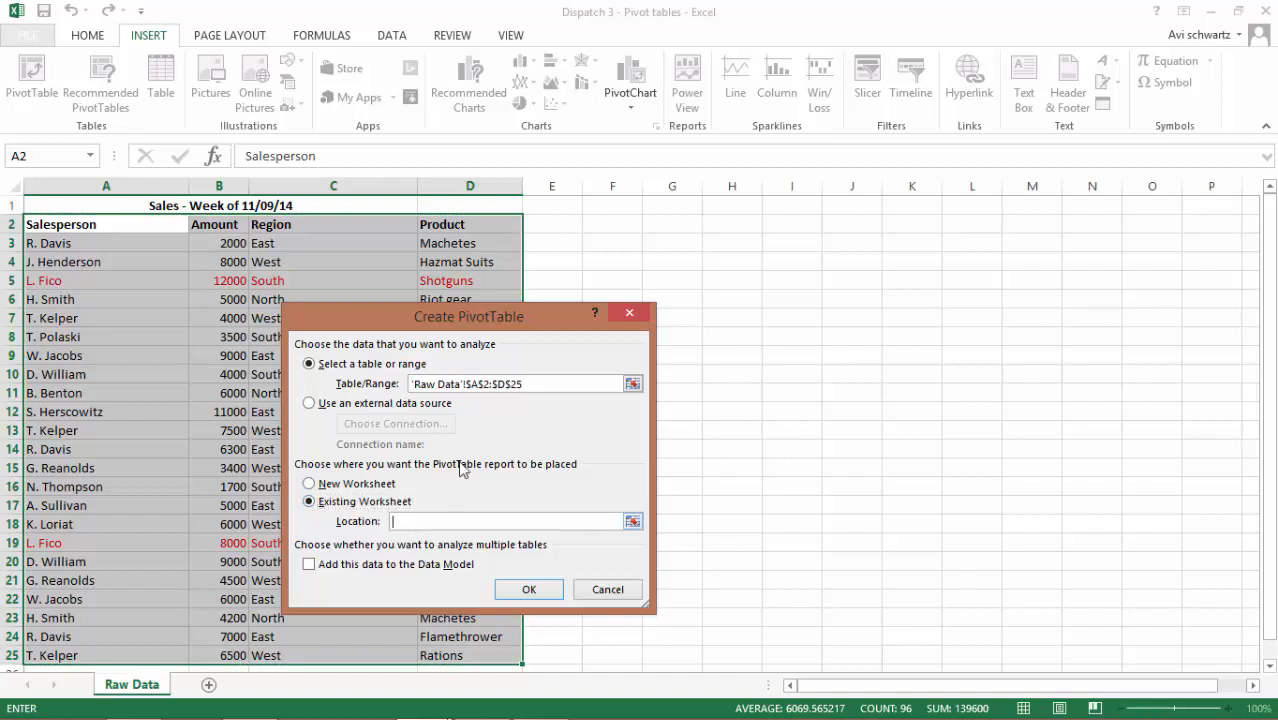
click(730, 260)
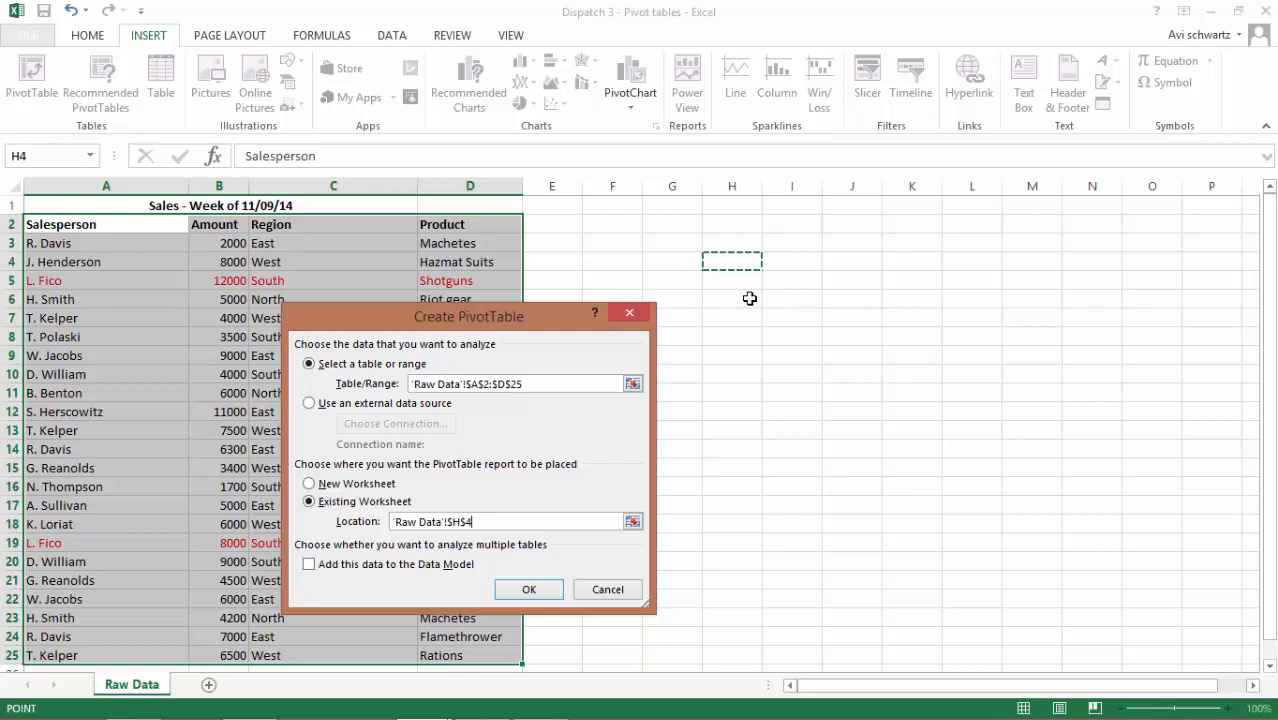
click(530, 586)
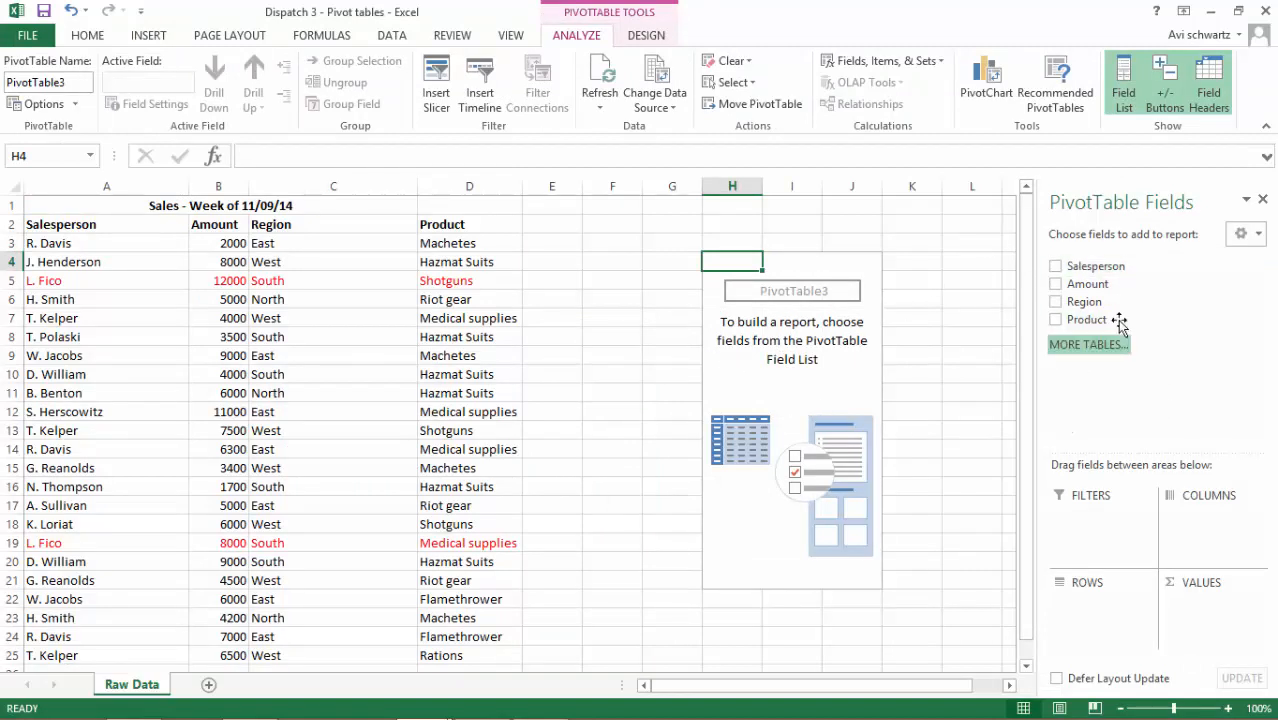
Add Salesperson as rows and Amount as summed values to the PivotTable, and compare the red-marked salesperson's total with the source amounts
click(827, 381)
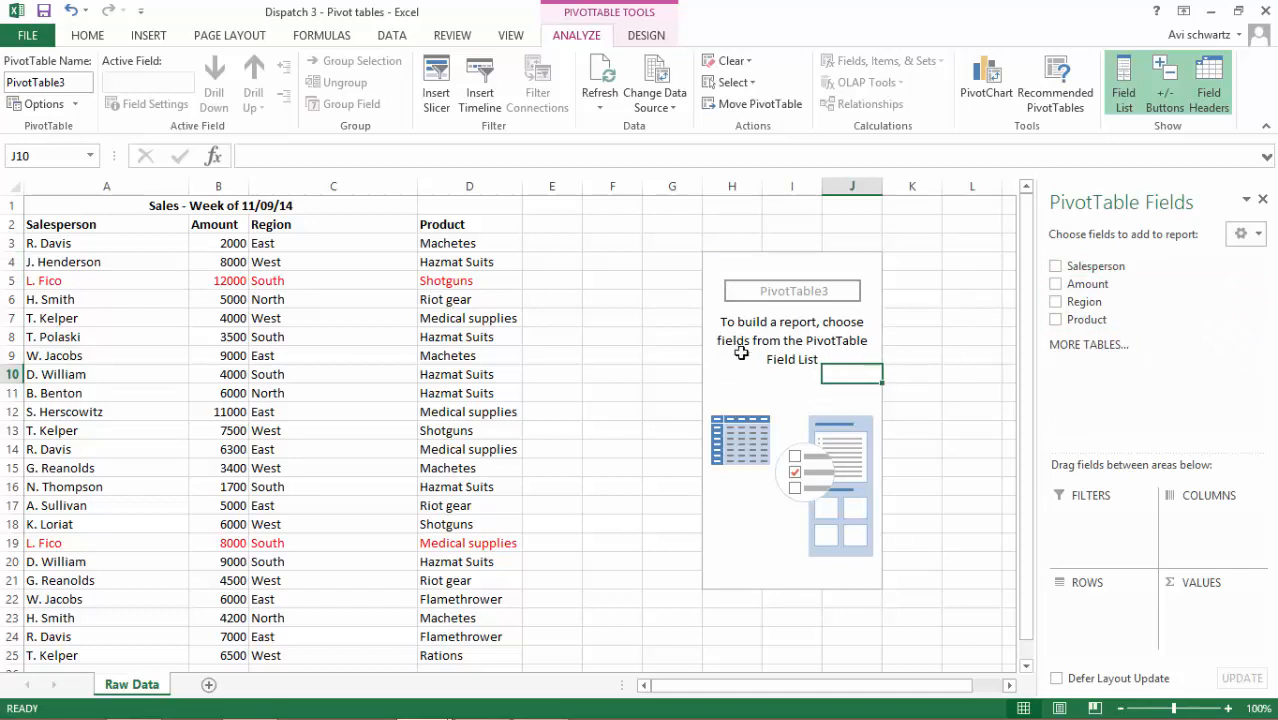
click(1055, 268)
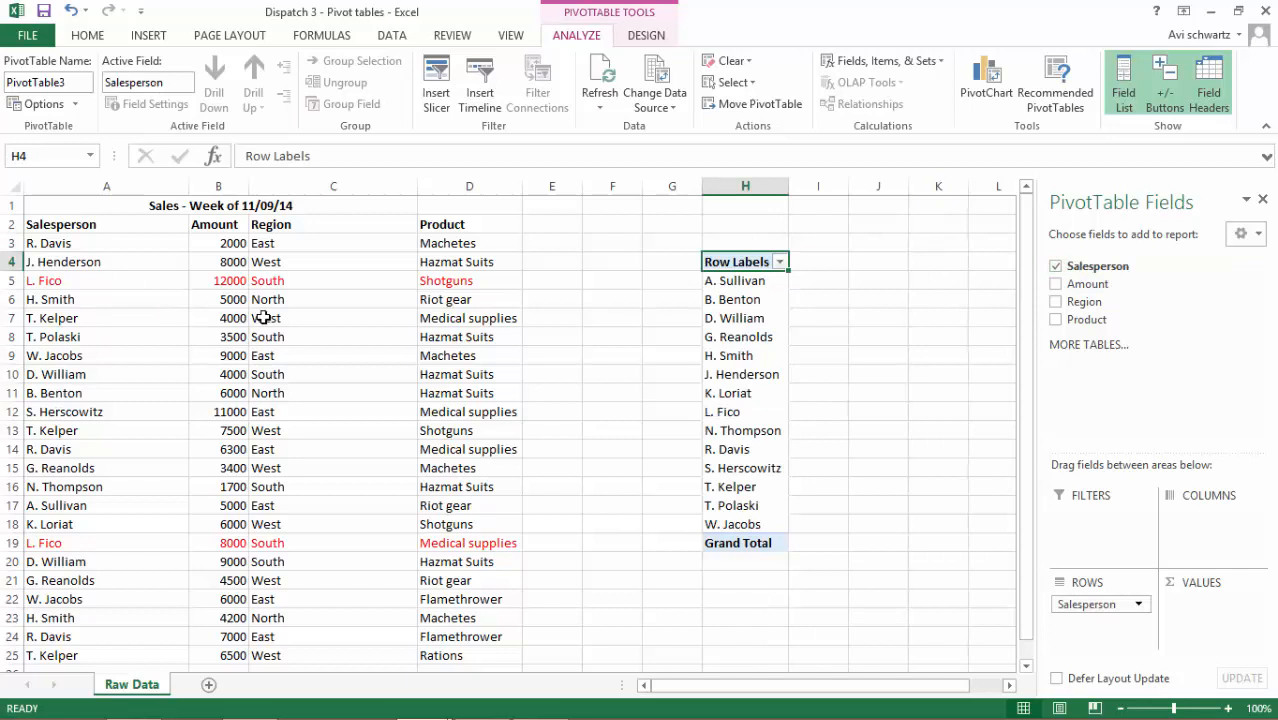
click(1055, 284)
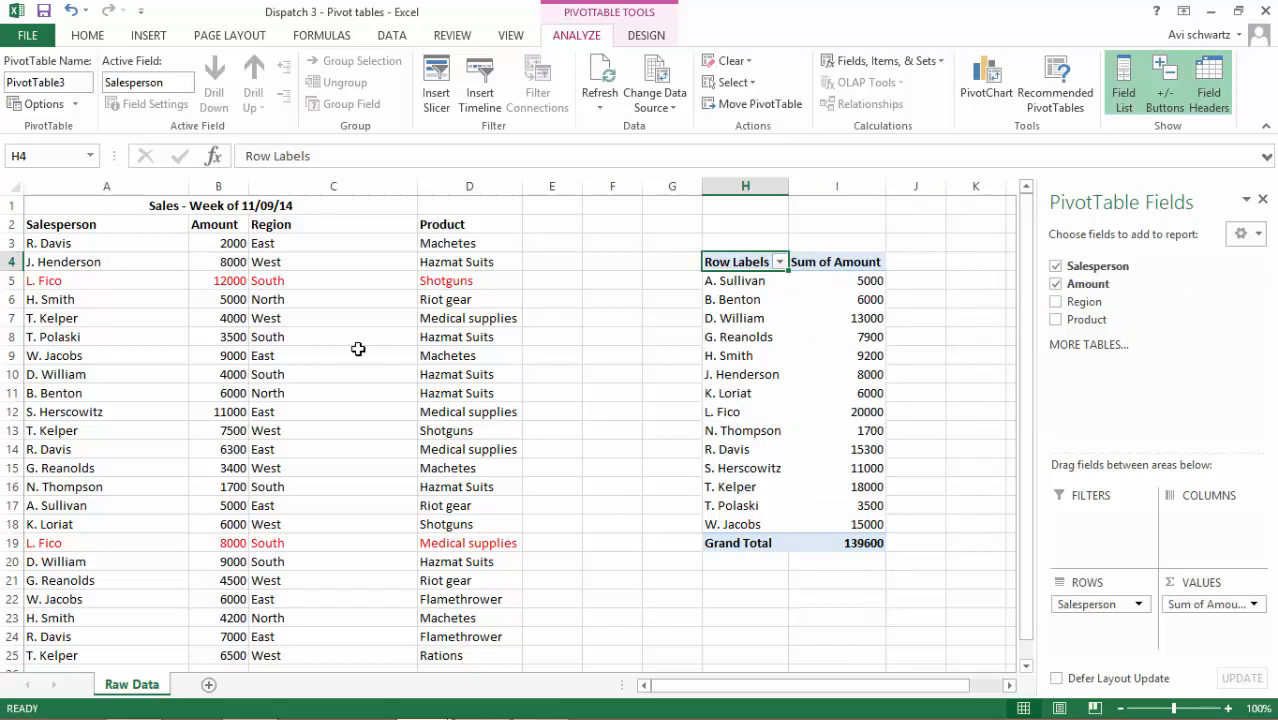
click(212, 280)
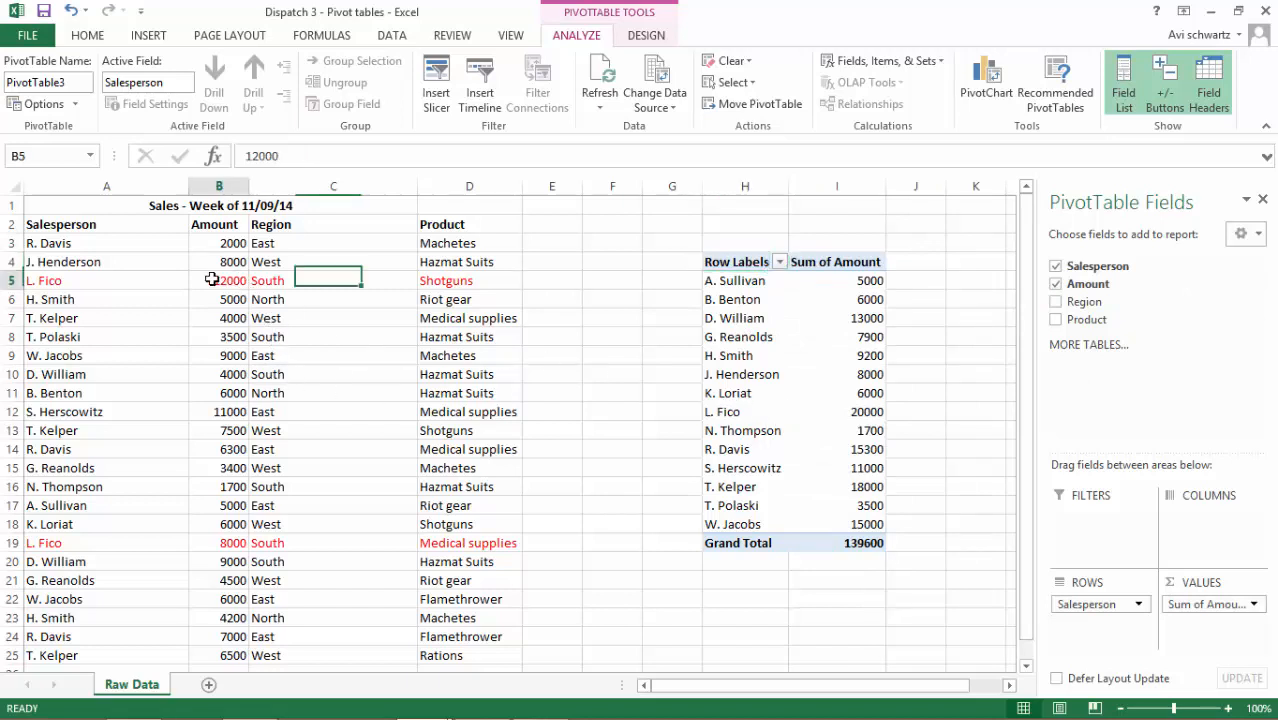
click(202, 541)
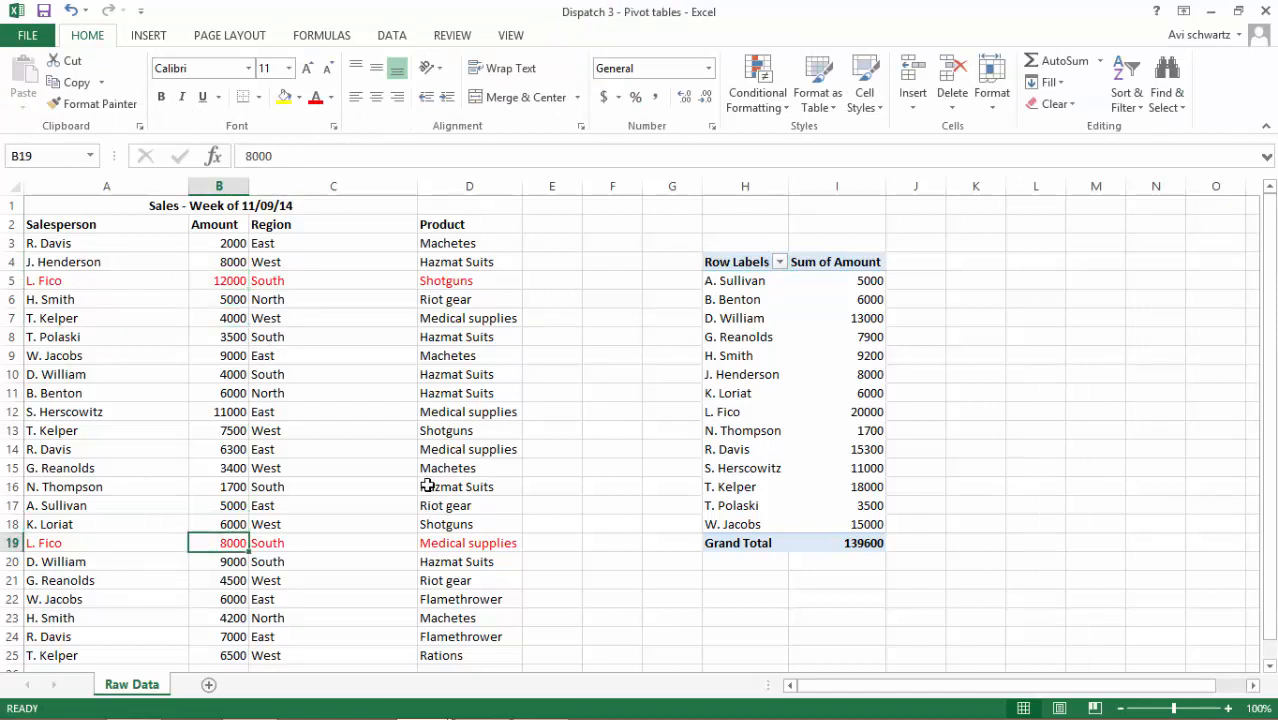
drag(720, 412, 789, 420)
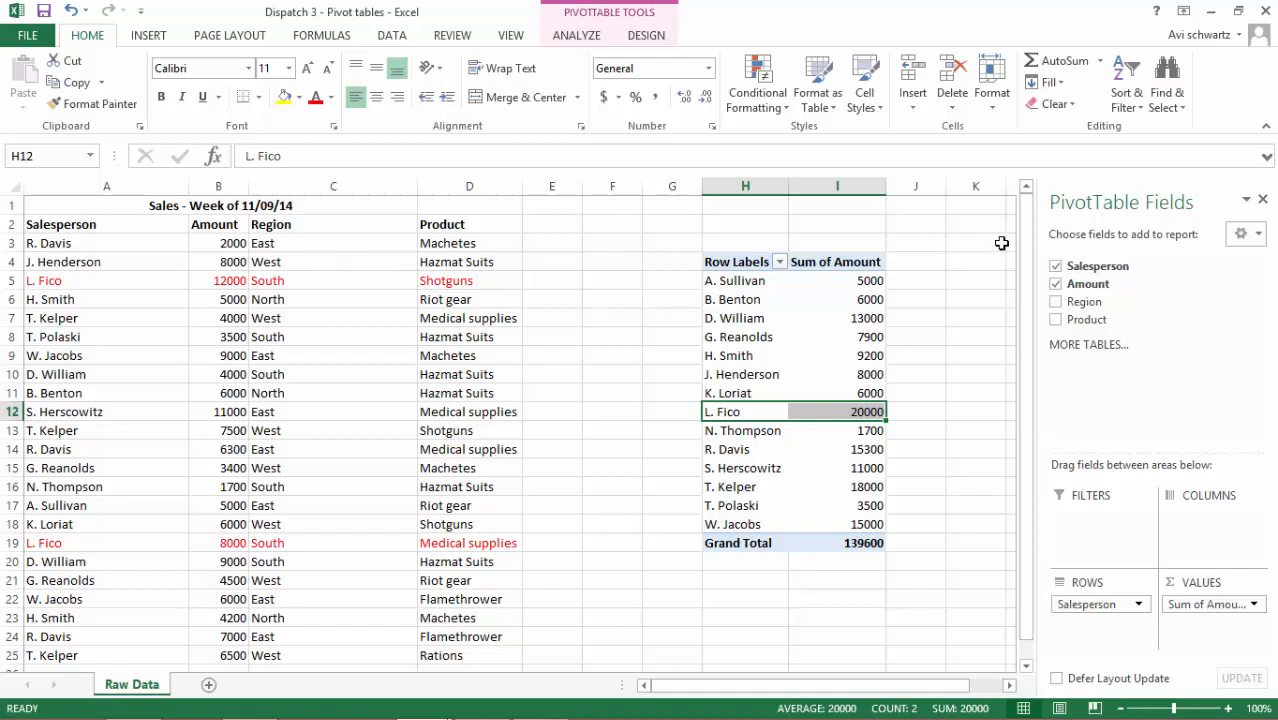
Replace the Salesperson field with Region and nested Product rows in the PivotTable, and examine the East region's product amounts
click(1056, 267)
click(1057, 303)
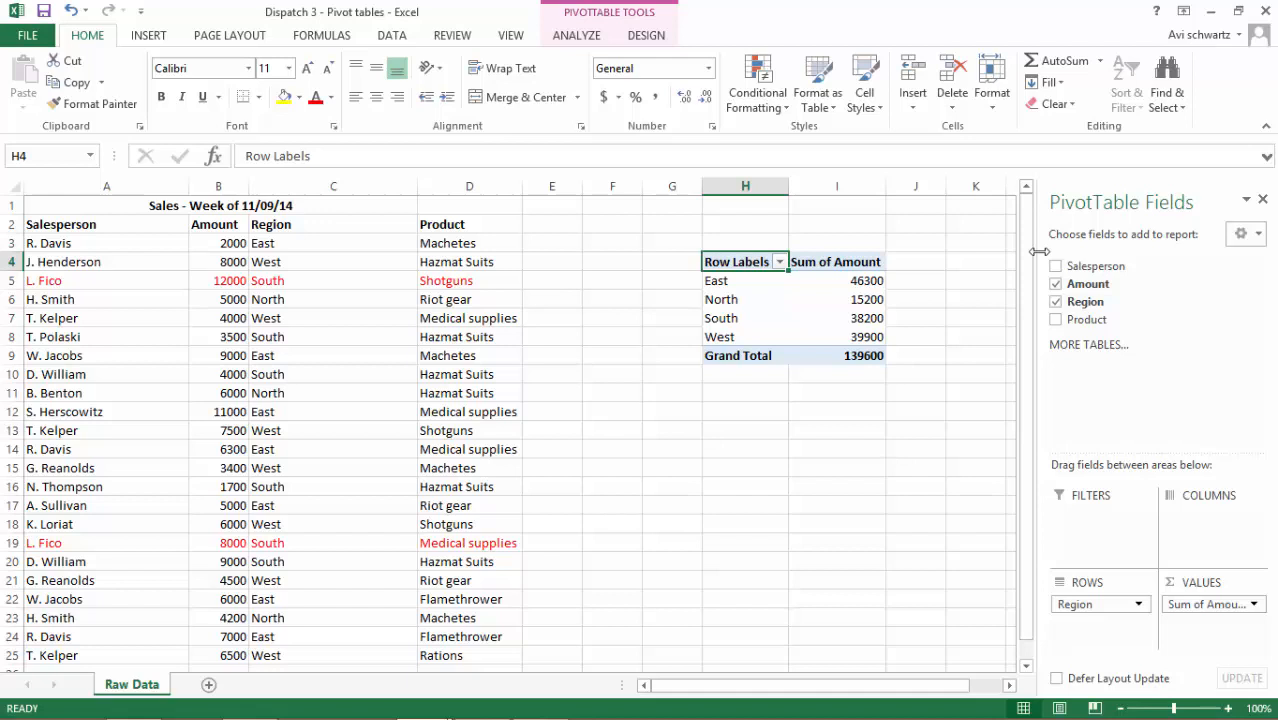
click(1057, 320)
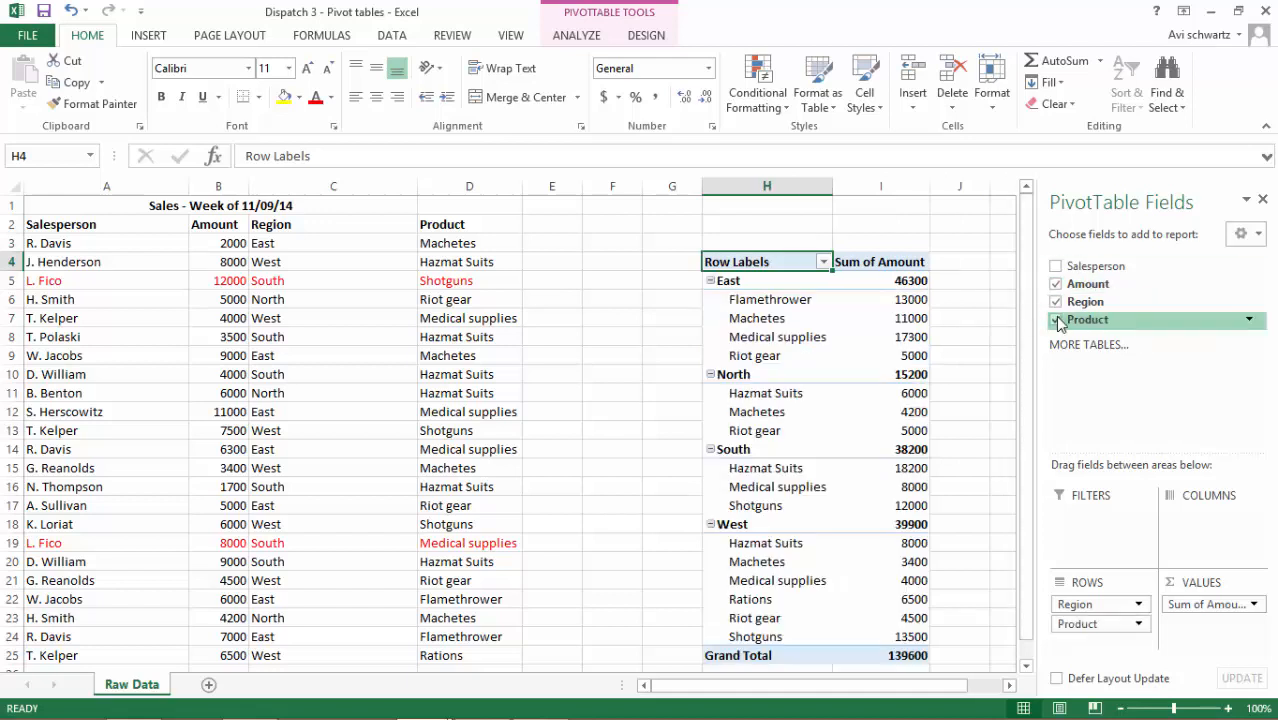
click(735, 282)
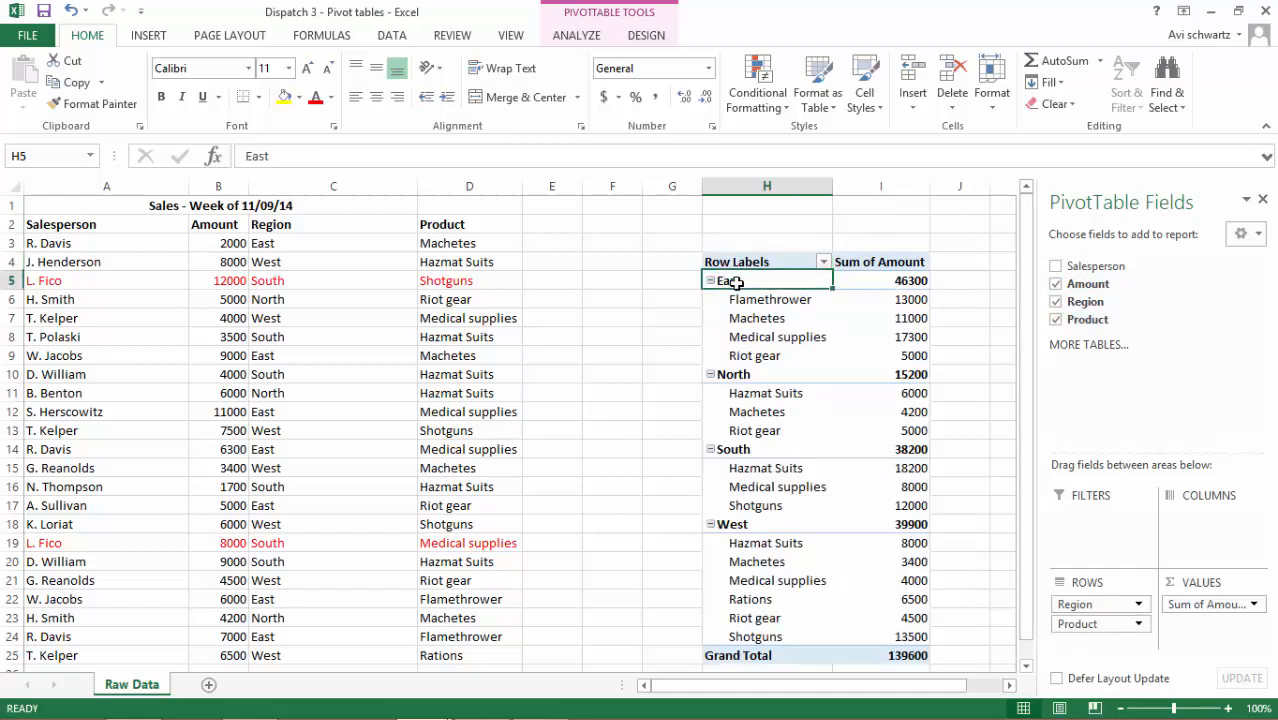
drag(735, 282, 895, 355)
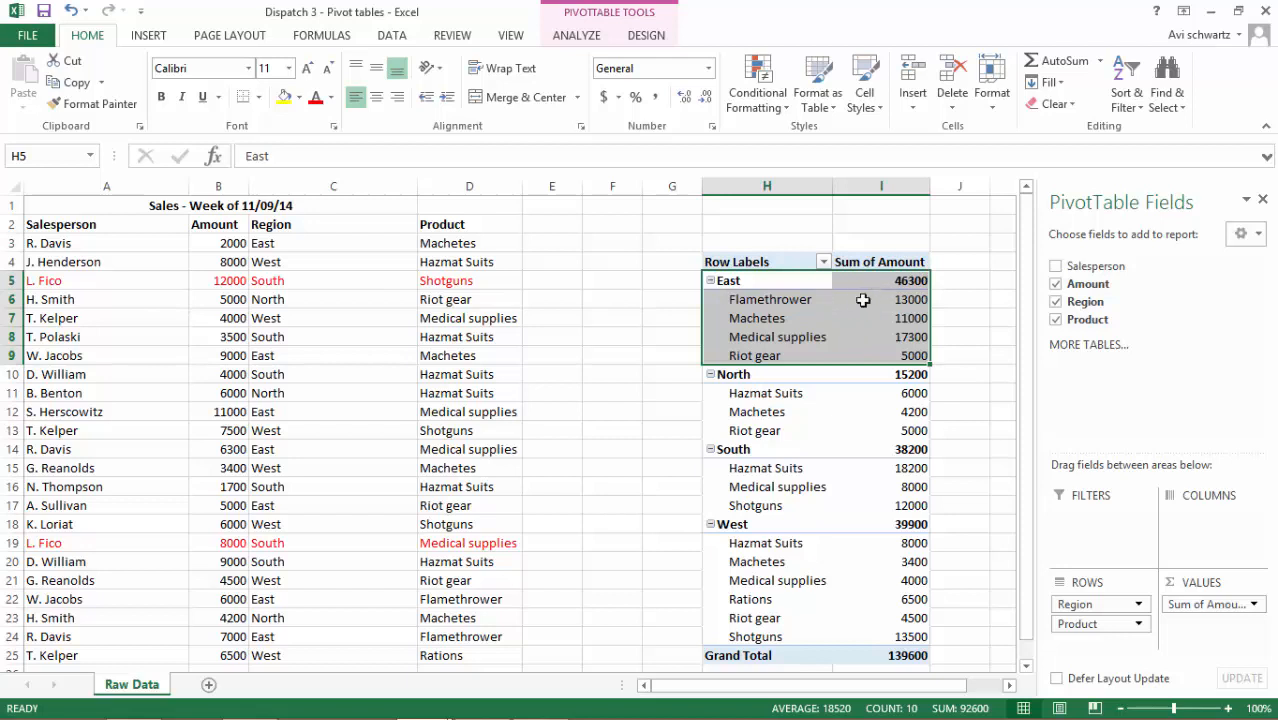
drag(910, 300, 928, 360)
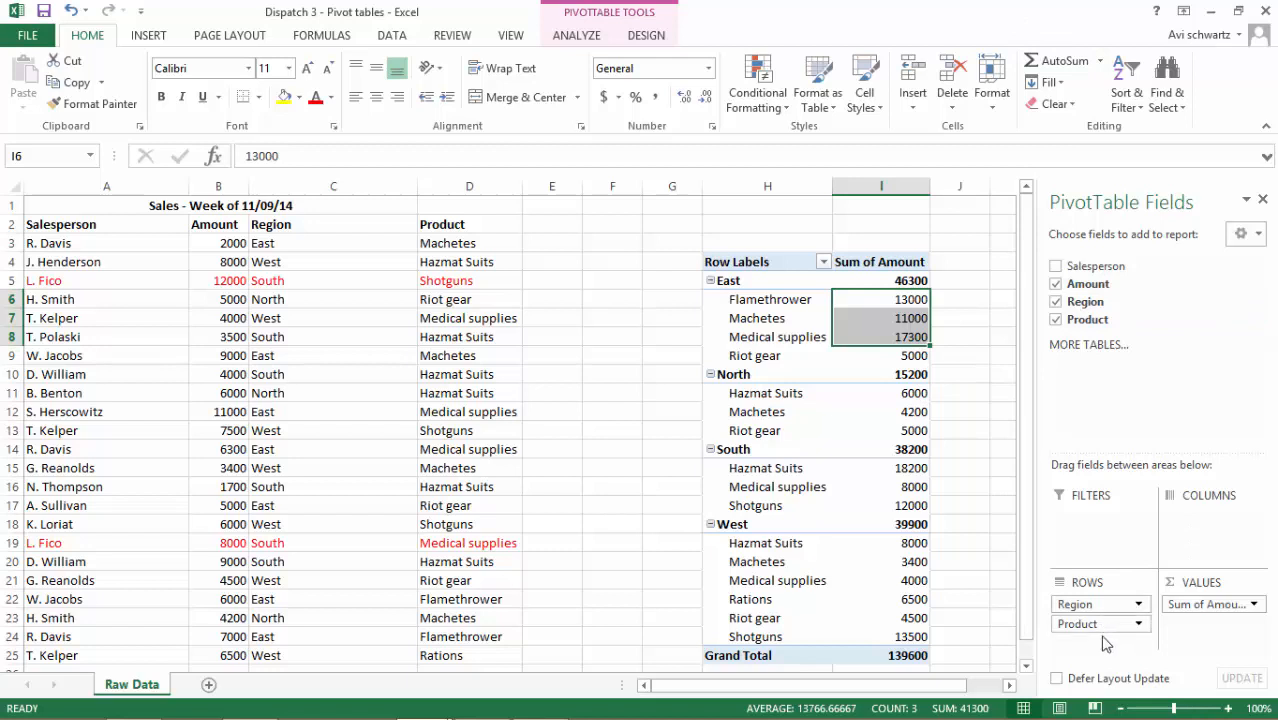
Move the Product field from the PivotTable's rows to its columns, keeping Region as rows, and view the full cross-table
drag(1086, 624, 1087, 625)
drag(1138, 614, 1207, 541)
drag(873, 465, 802, 512)
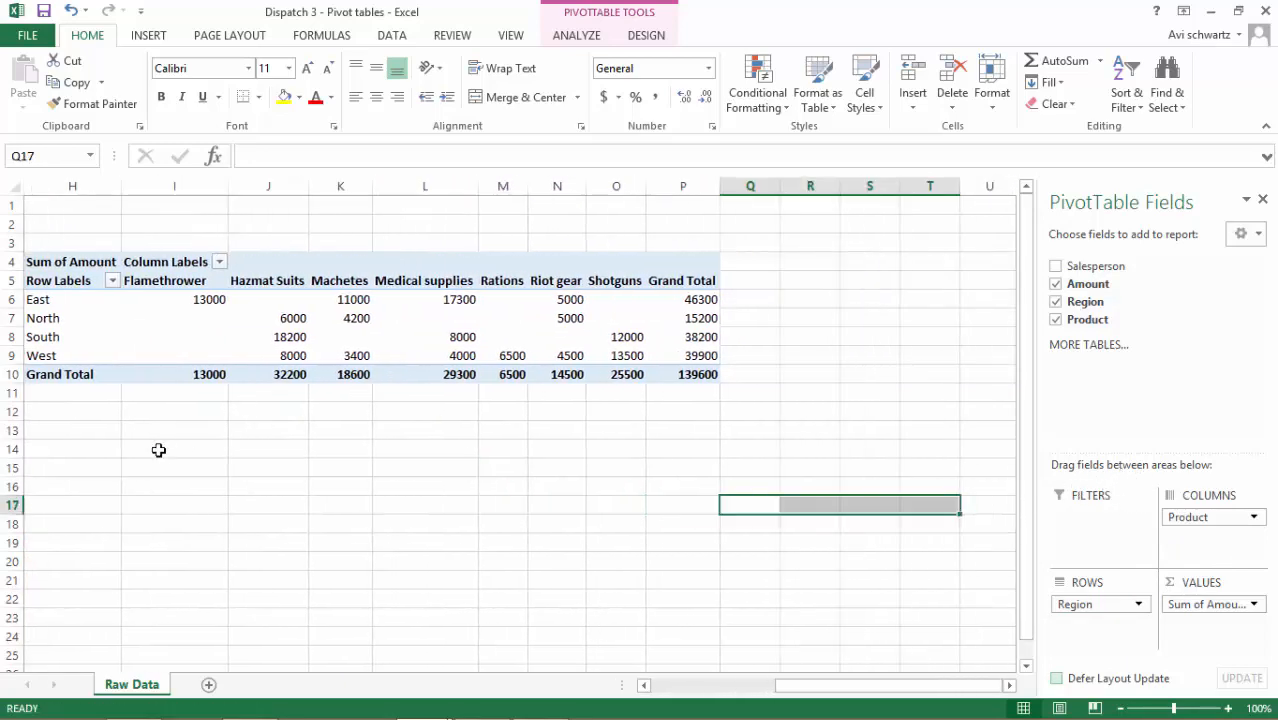
click(425, 393)
drag(160, 449, 166, 445)
click(368, 315)
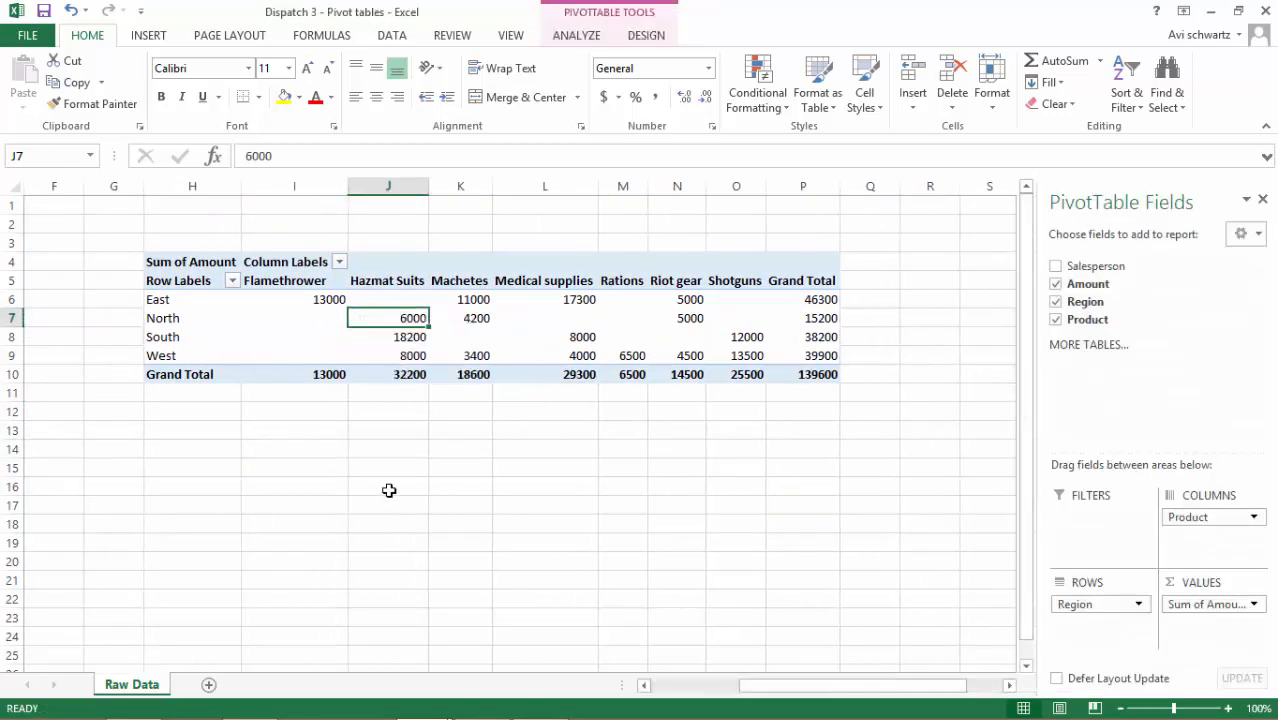
click(461, 484)
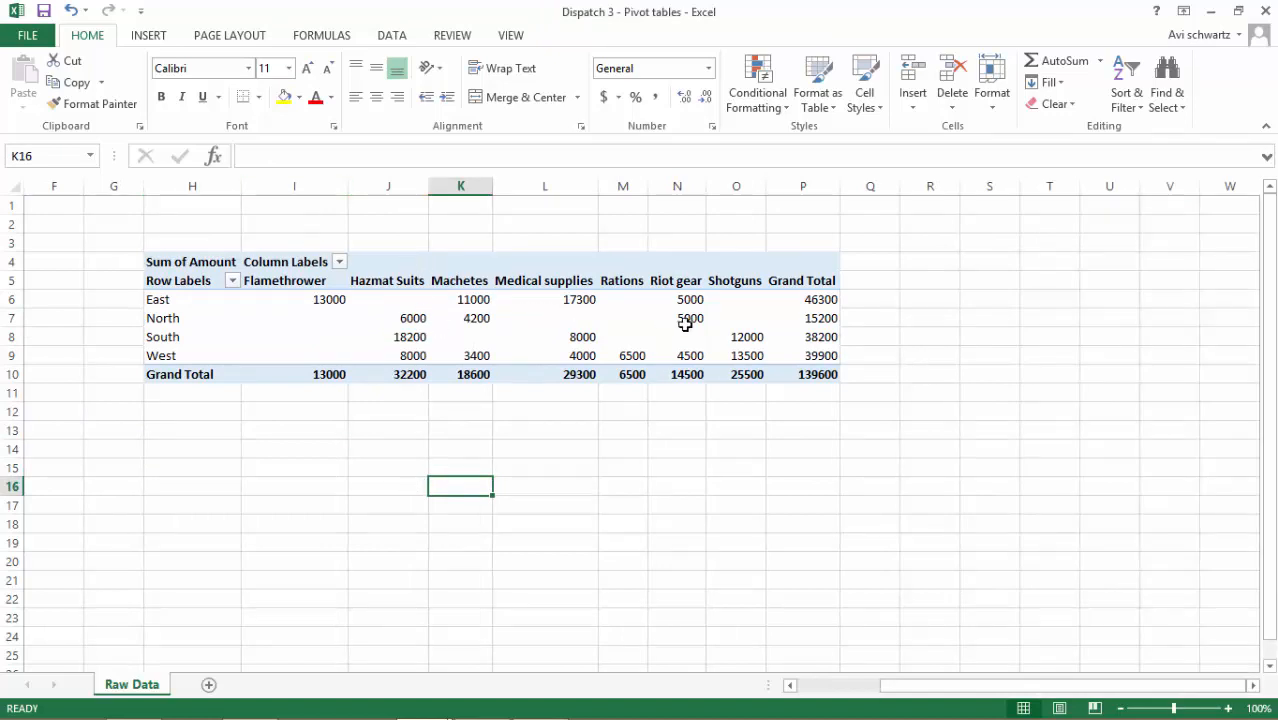
Move the Product field from the PivotTable's columns back to its rows, placing it above Region
click(570, 300)
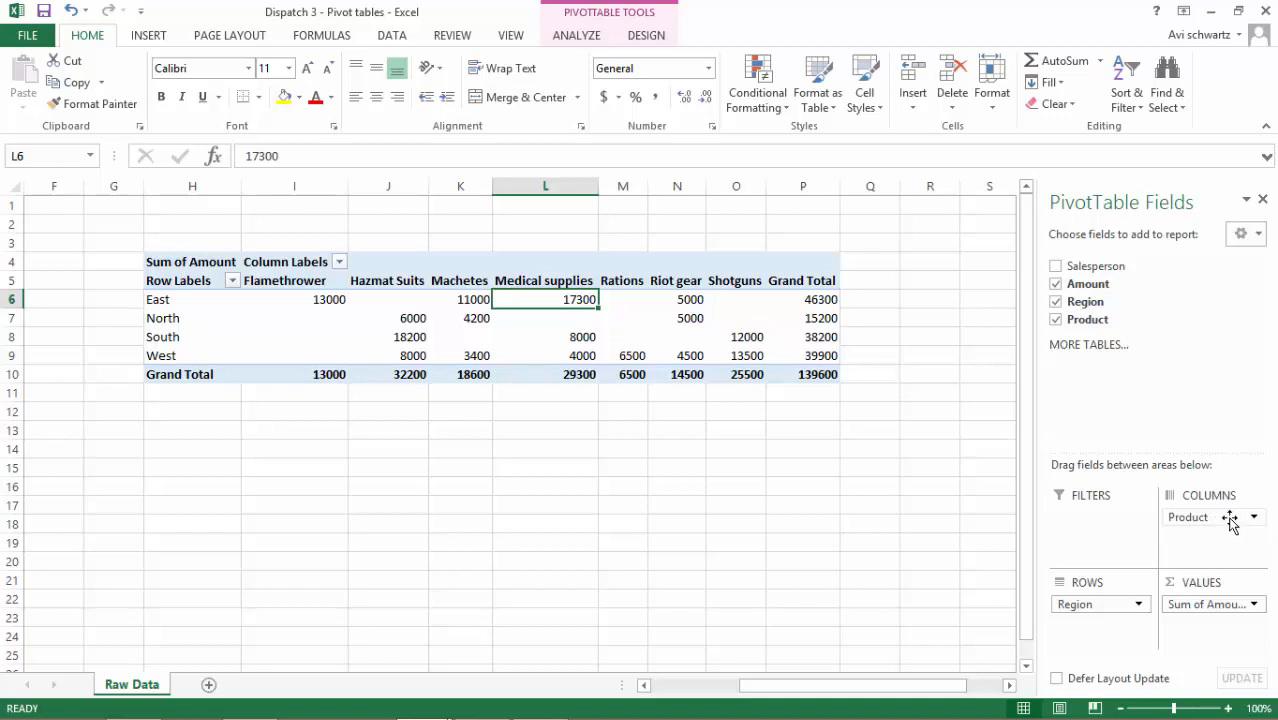
drag(1220, 524, 1102, 606)
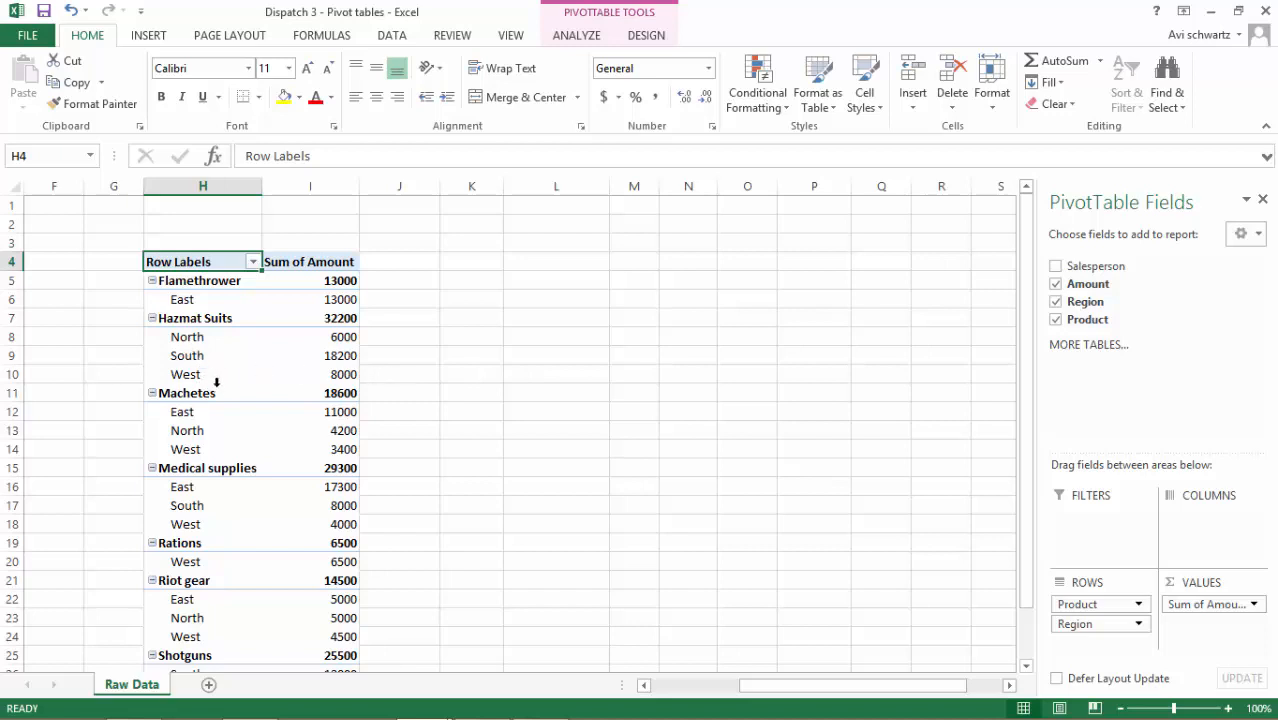
Move the Product field below Region in the PivotTable's rows, and view the product amounts listed under each region
drag(185, 362, 342, 357)
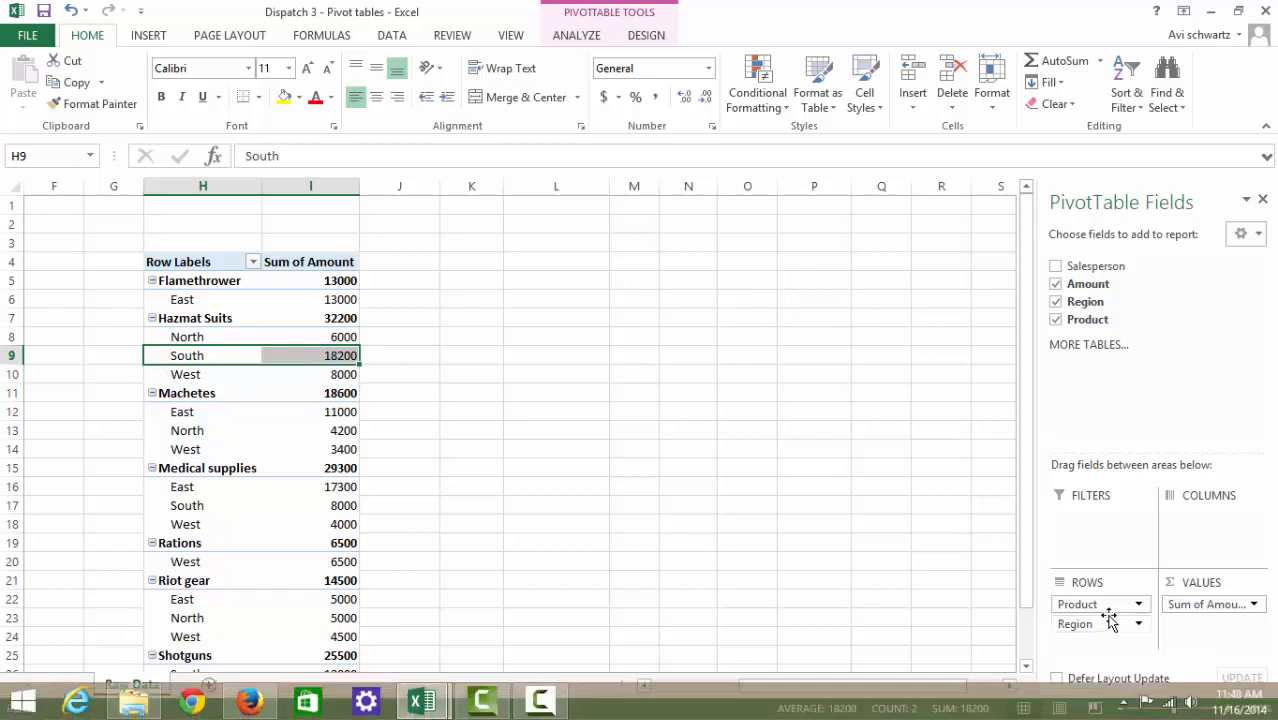
drag(1108, 605, 1108, 638)
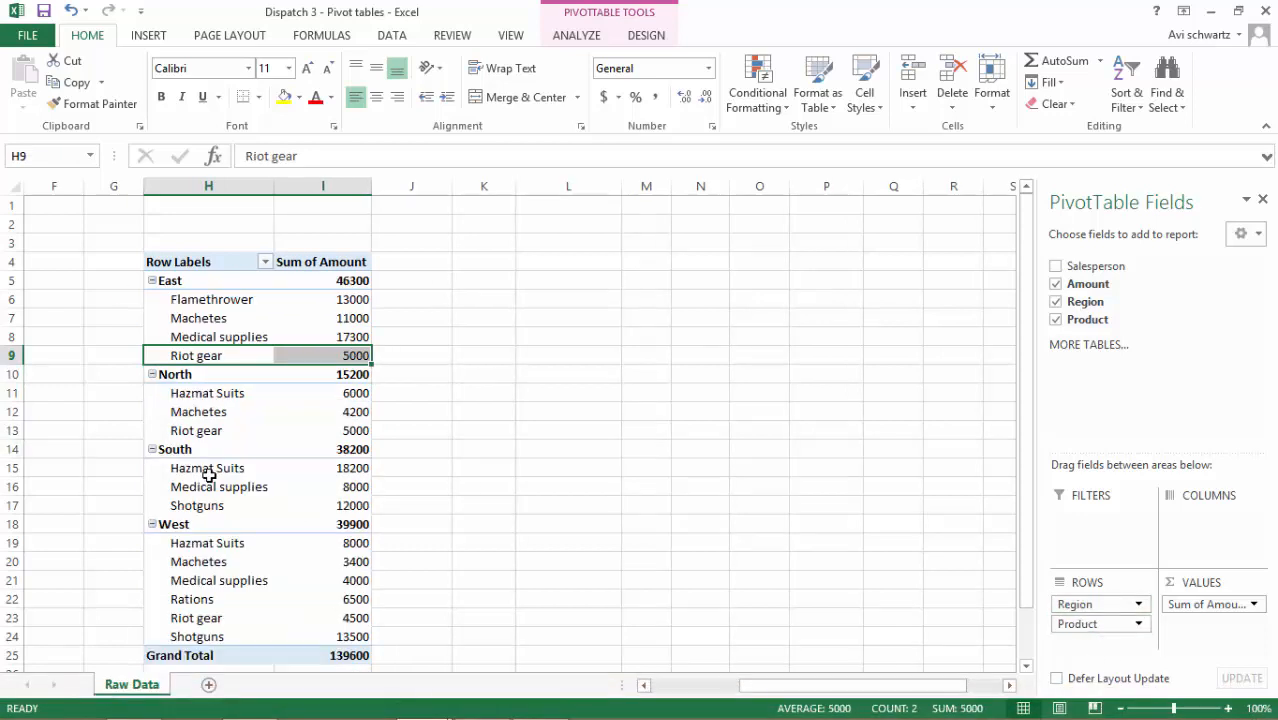
scroll(205, 474, down, 2)
scroll(205, 474, up, 2)
scroll(768, 416, down, 1)
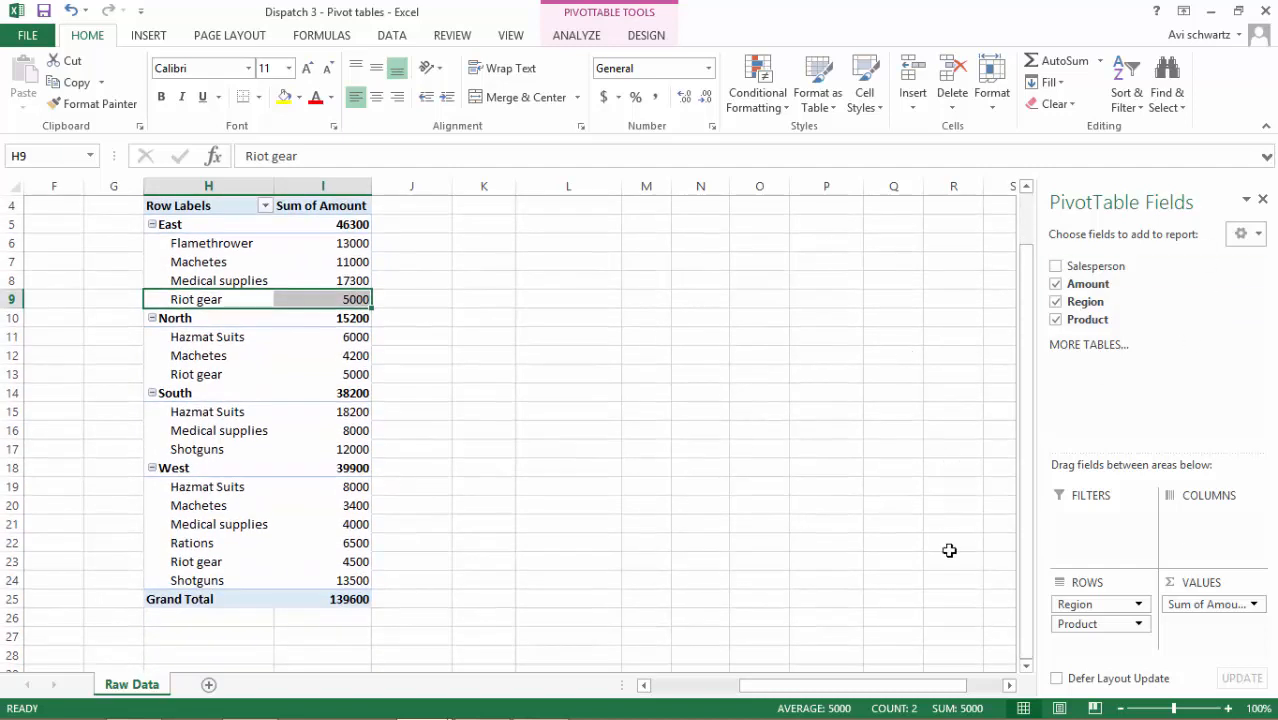
Move the Region field from the PivotTable's rows to its columns, keeping Product as rows, and compare the cross-table with the source data
drag(1093, 605, 1187, 541)
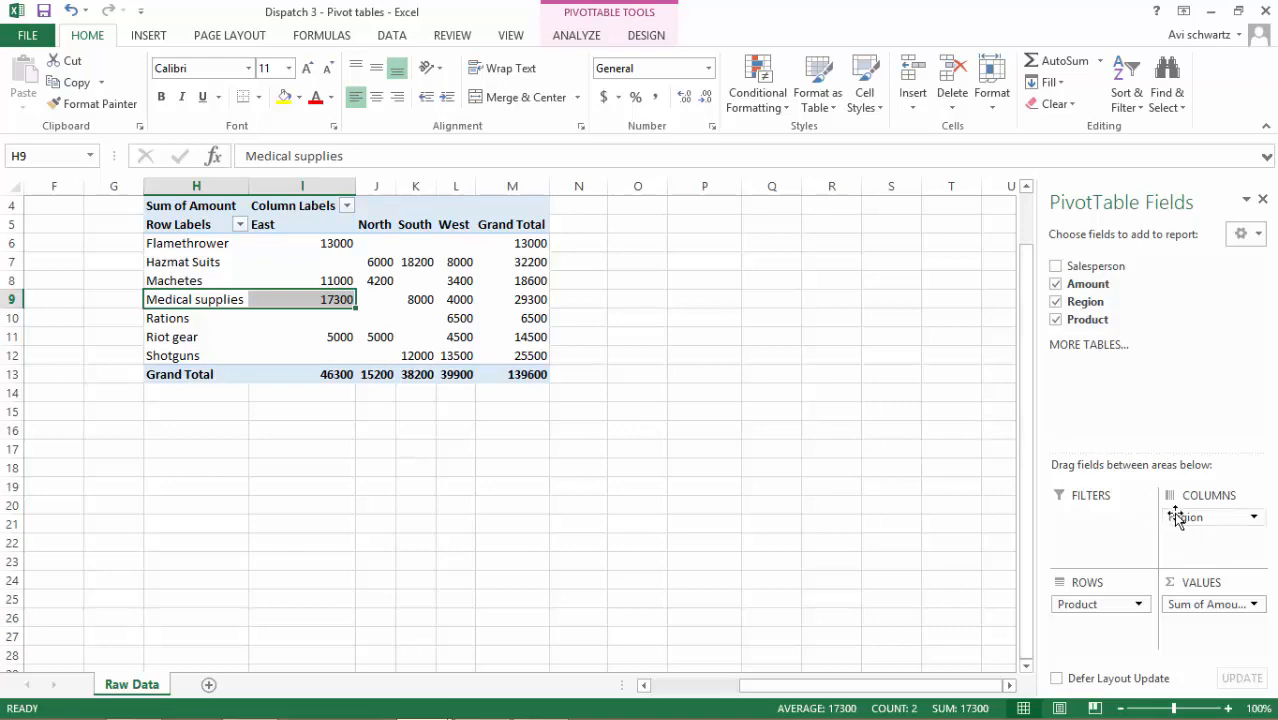
drag(655, 487, 86, 446)
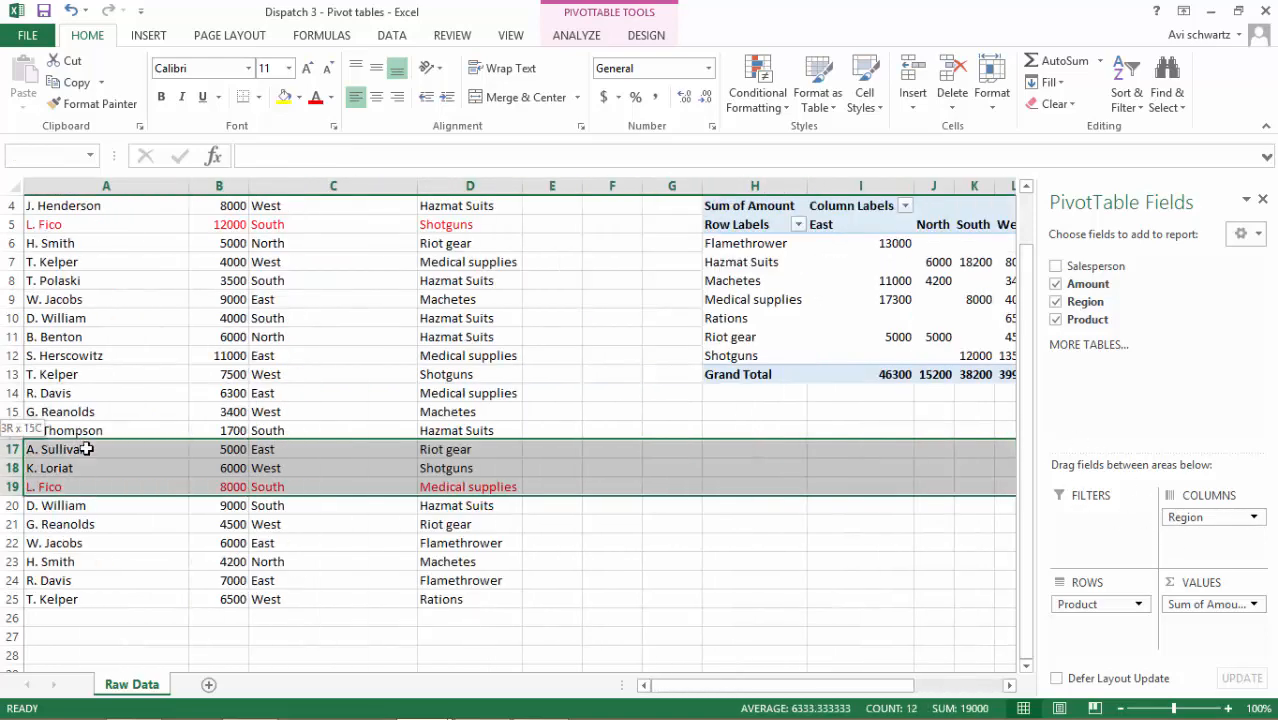
click(1020, 305)
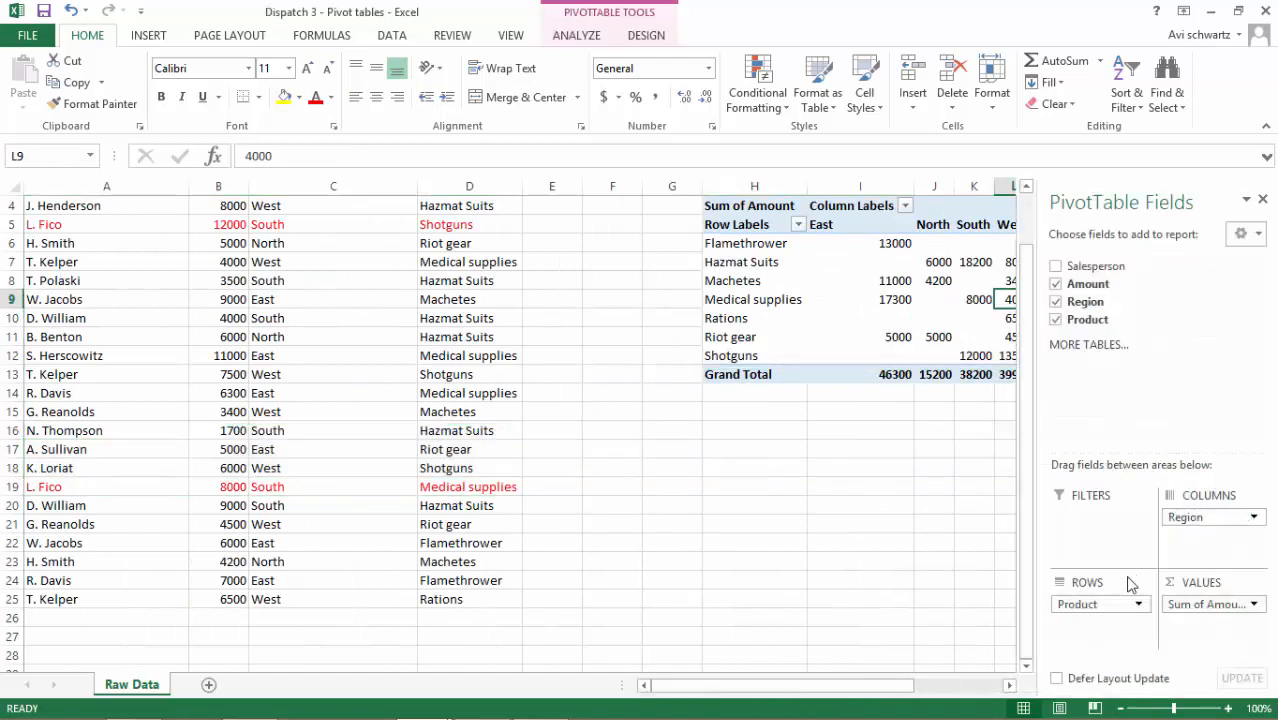
Remove the Region and Product fields from the PivotTable and make Salesperson its only row field
drag(1208, 518, 1120, 378)
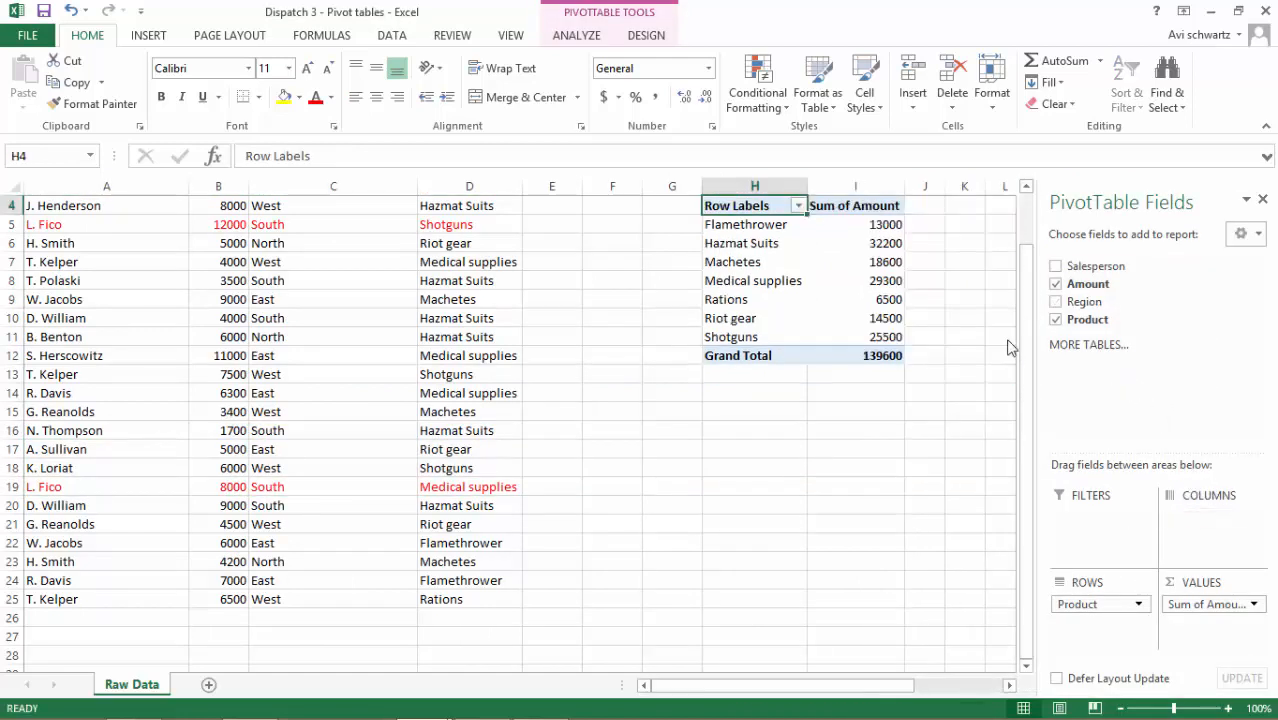
click(1055, 266)
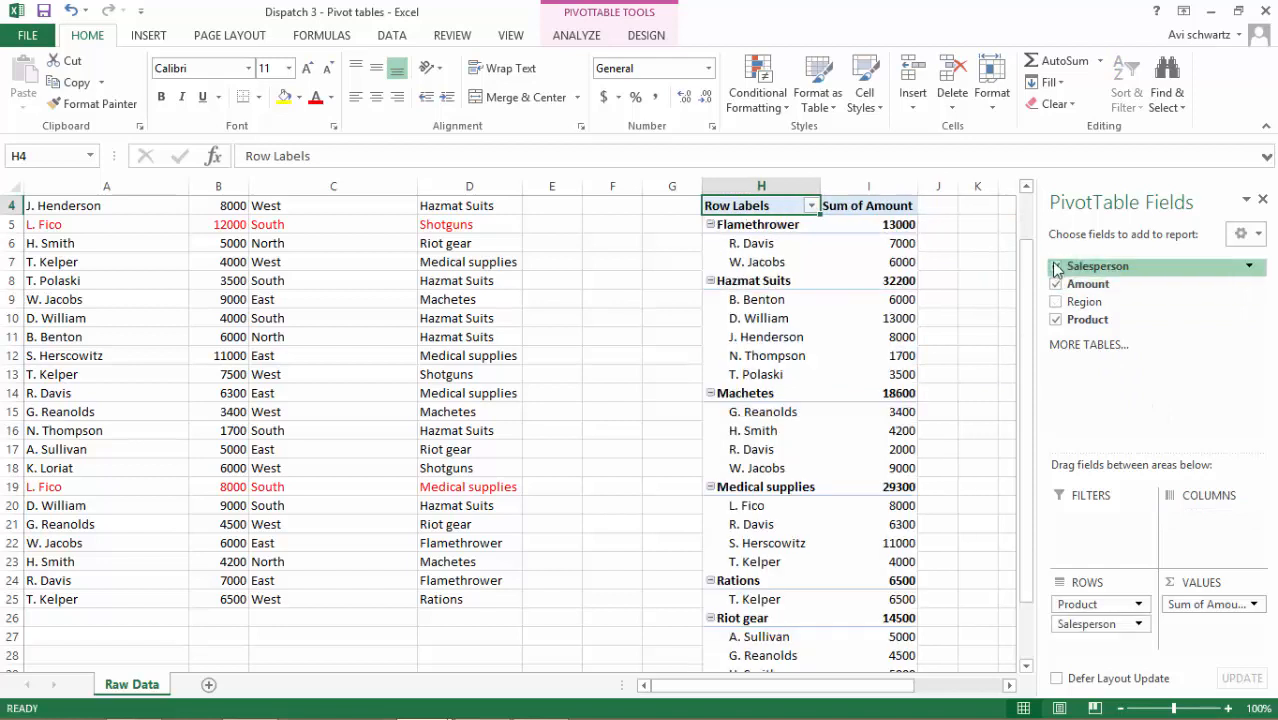
drag(1080, 623, 1125, 392)
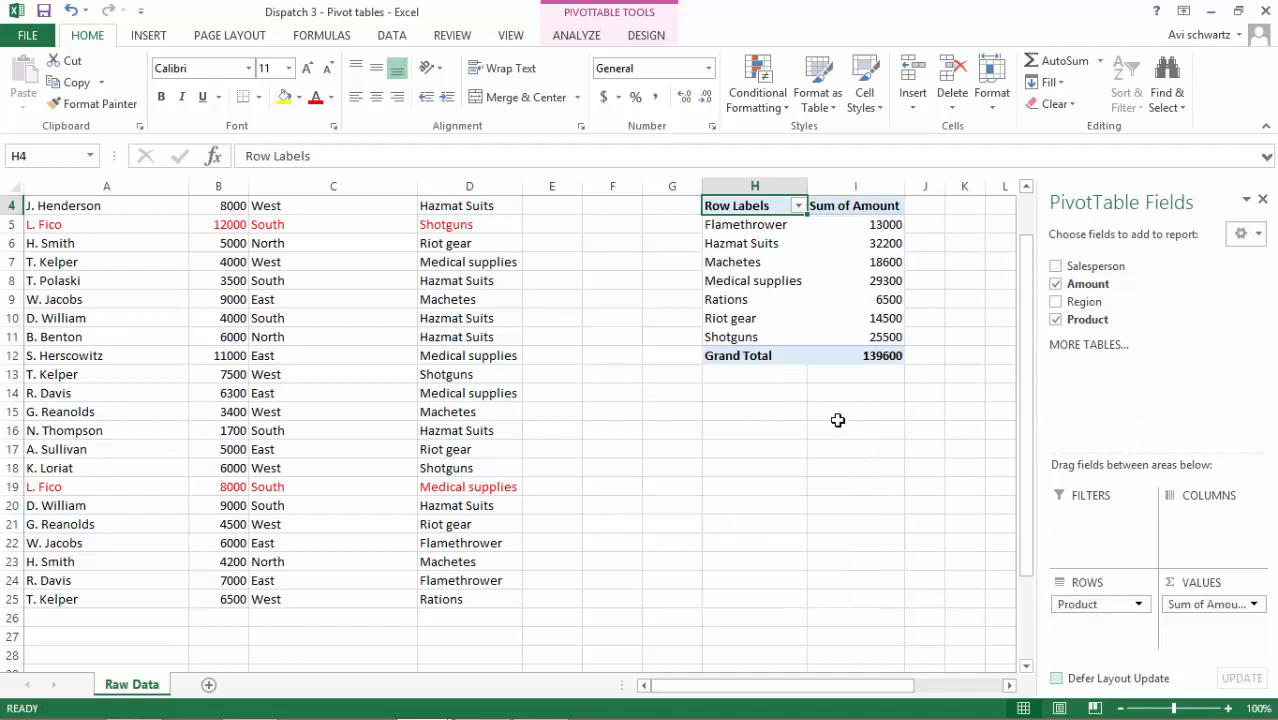
drag(1084, 602, 1113, 388)
click(1056, 266)
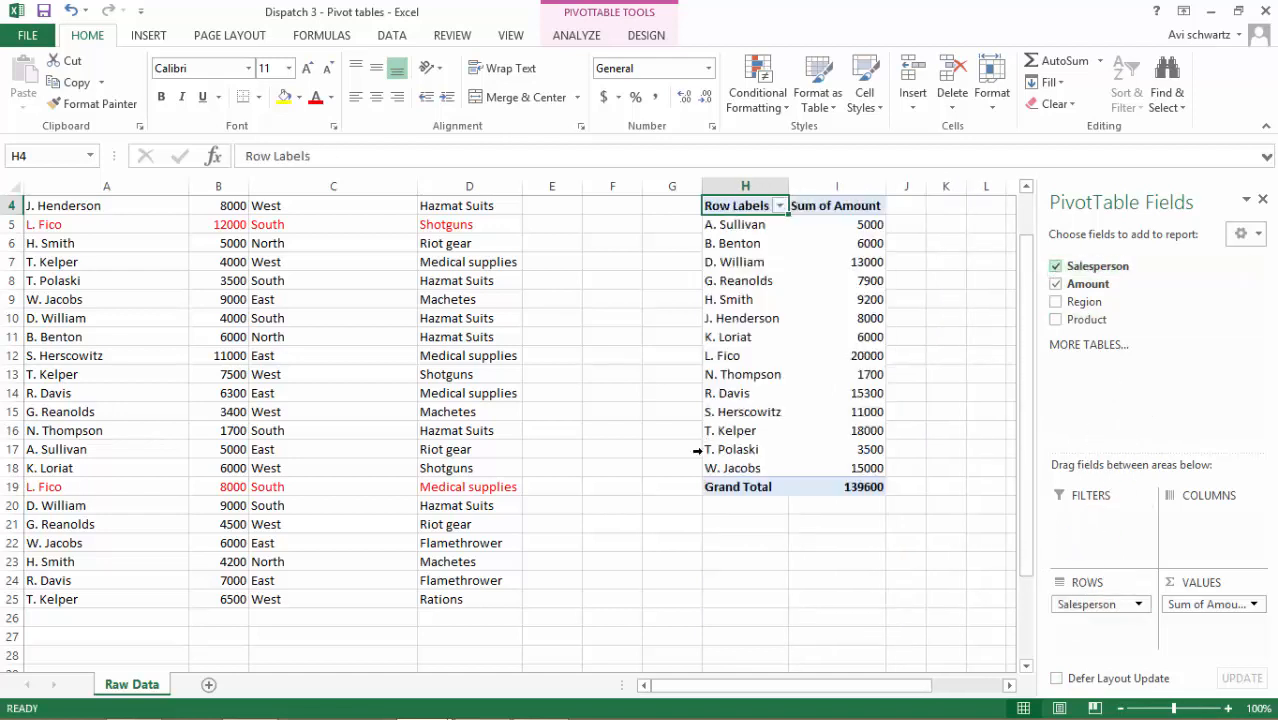
click(596, 301)
scroll(596, 300, up, 1)
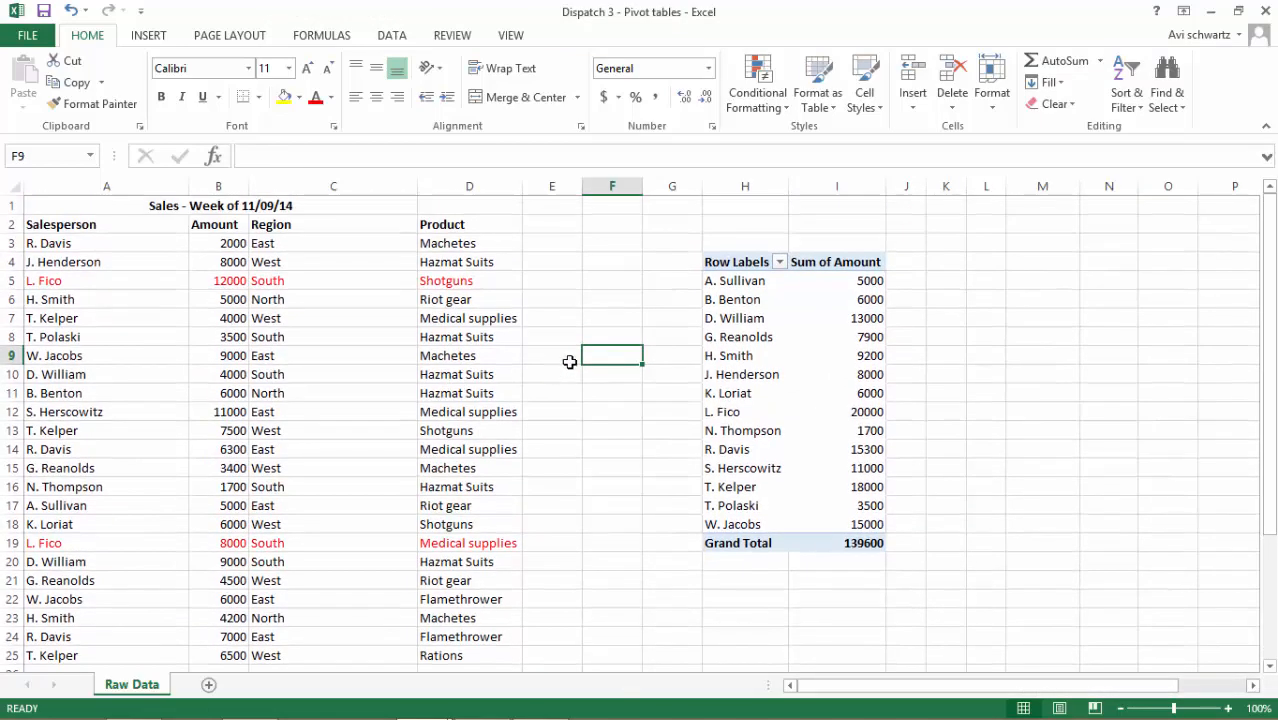
Copy the sales record in A18:D18 to row 26, directly below the last record of the source data
click(252, 355)
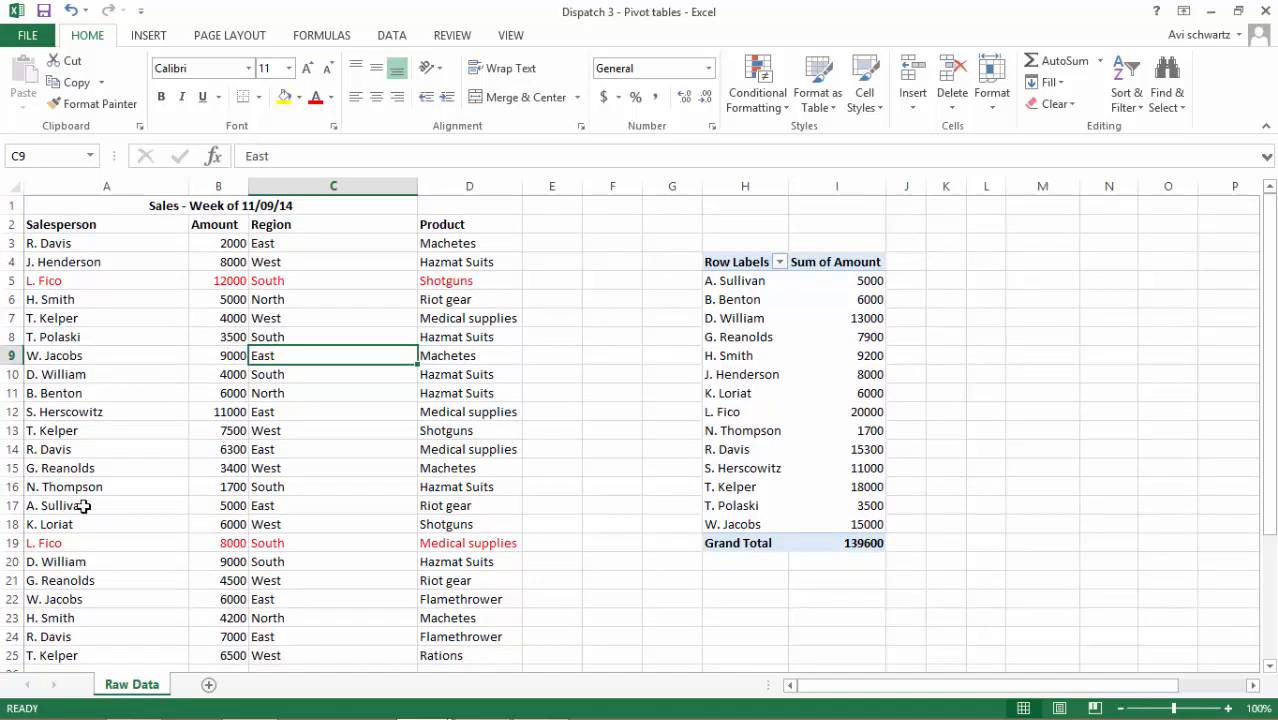
drag(174, 522, 445, 518)
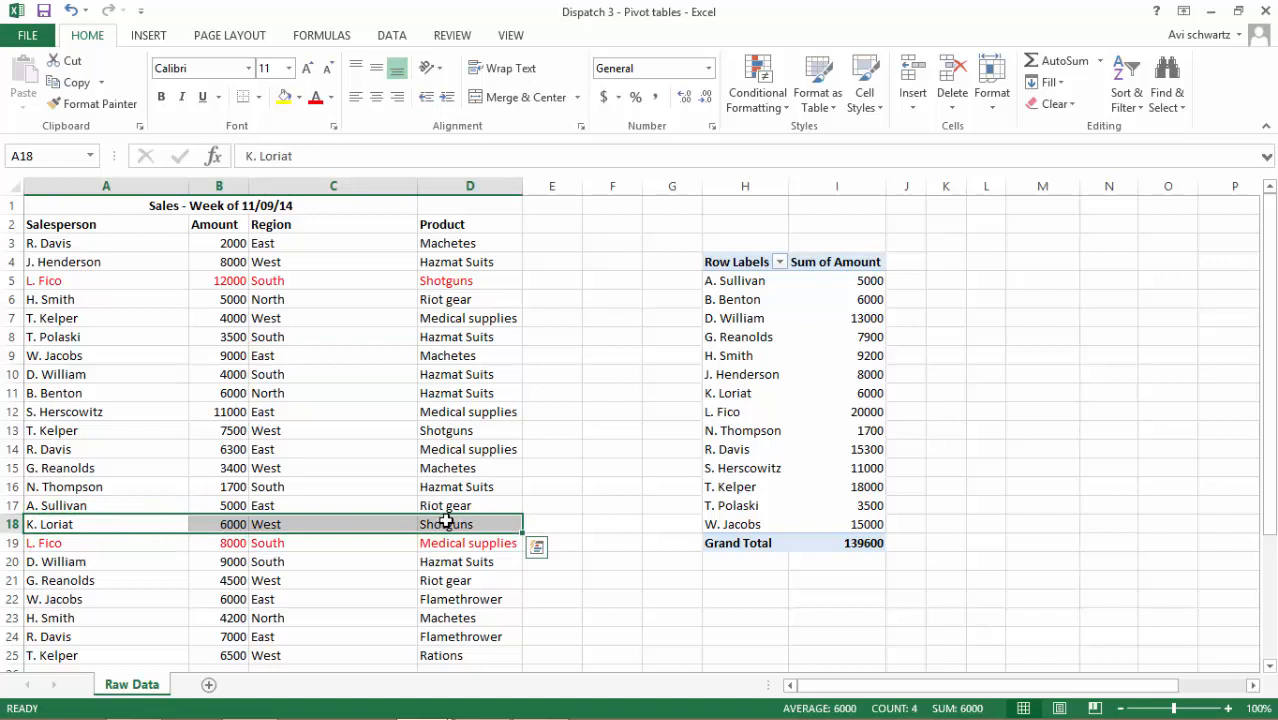
key(ctrl+c)
scroll(445, 520, down, 2)
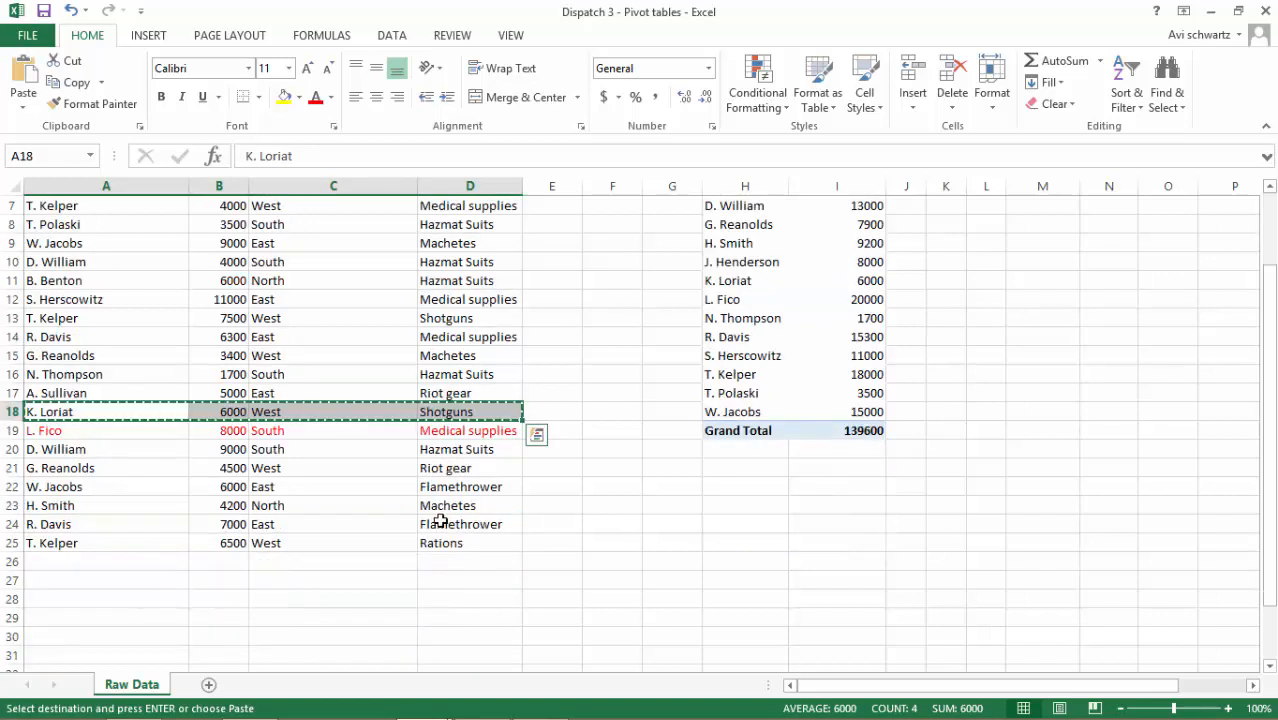
click(100, 562)
key(ctrl+v)
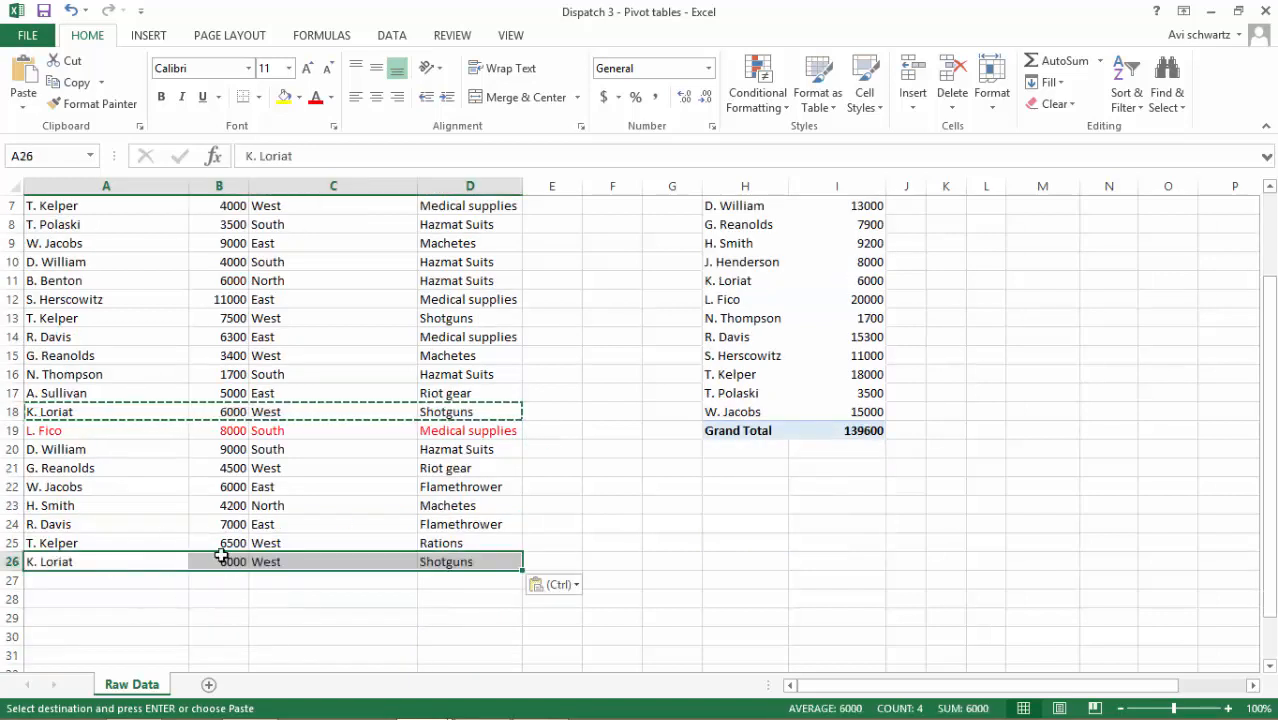
Set the amount of the copied record in B26 to 10000
click(221, 556)
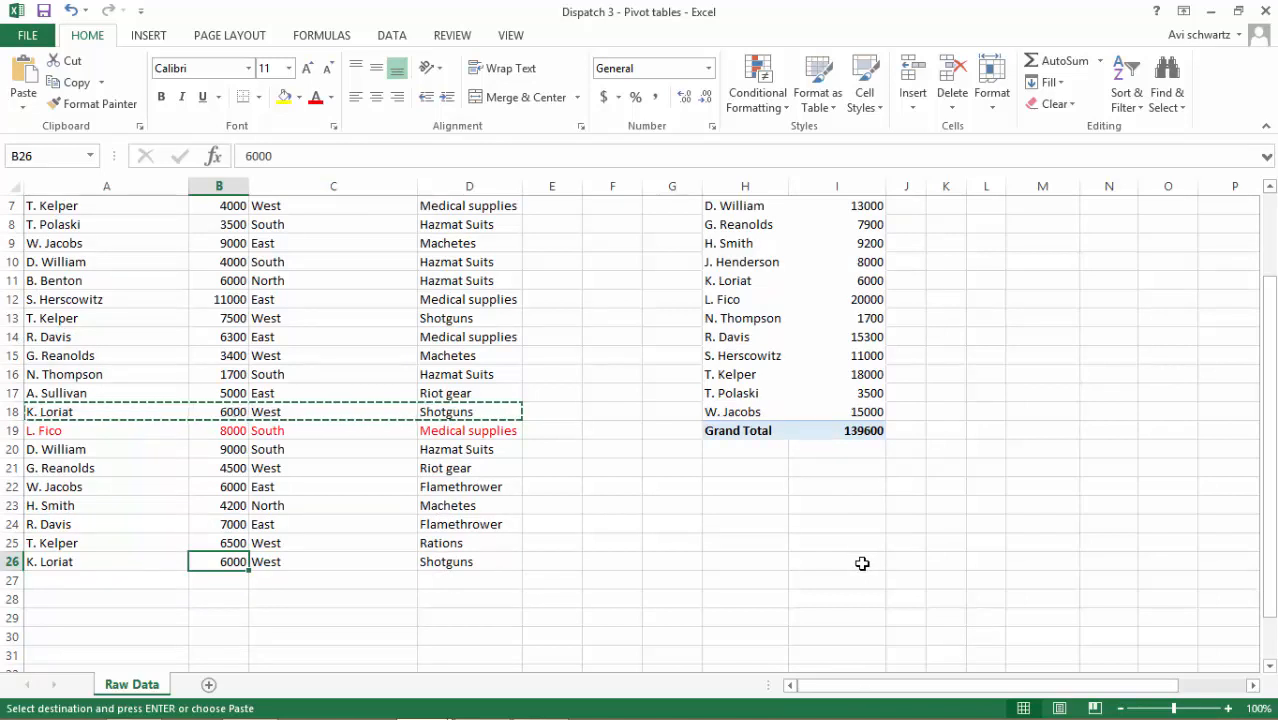
text(1001)
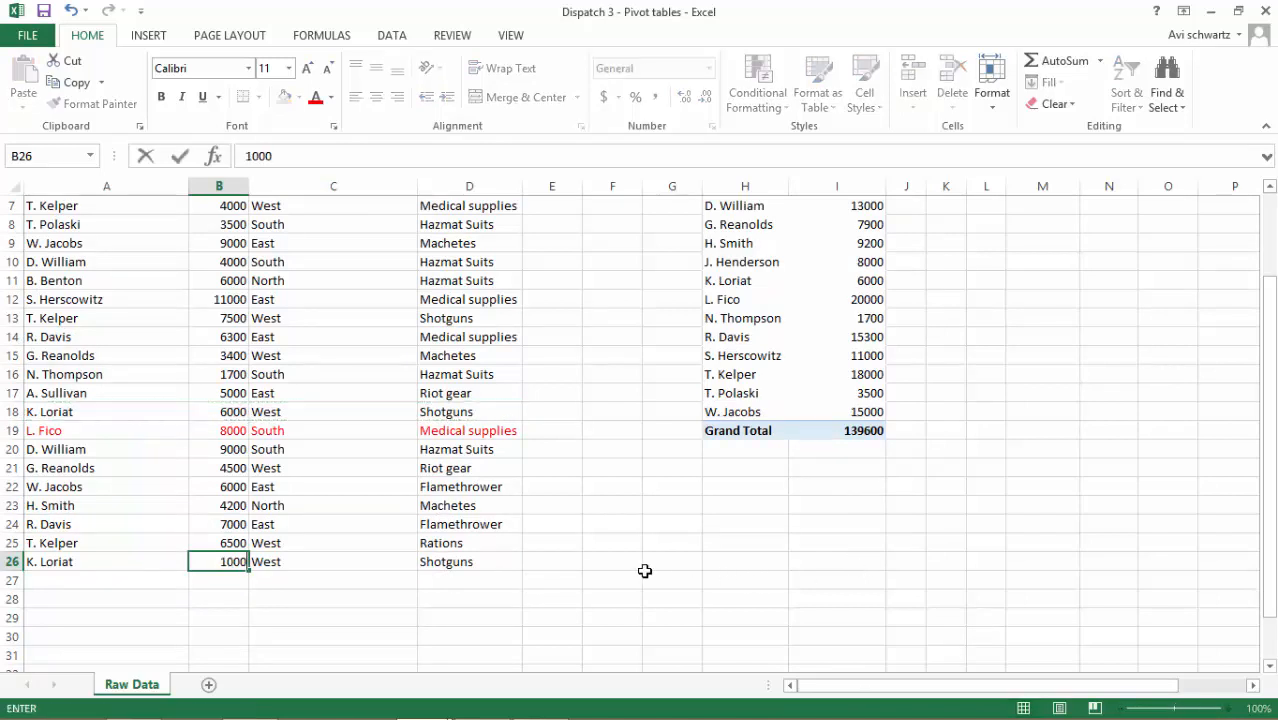
key(ctrl+Return)
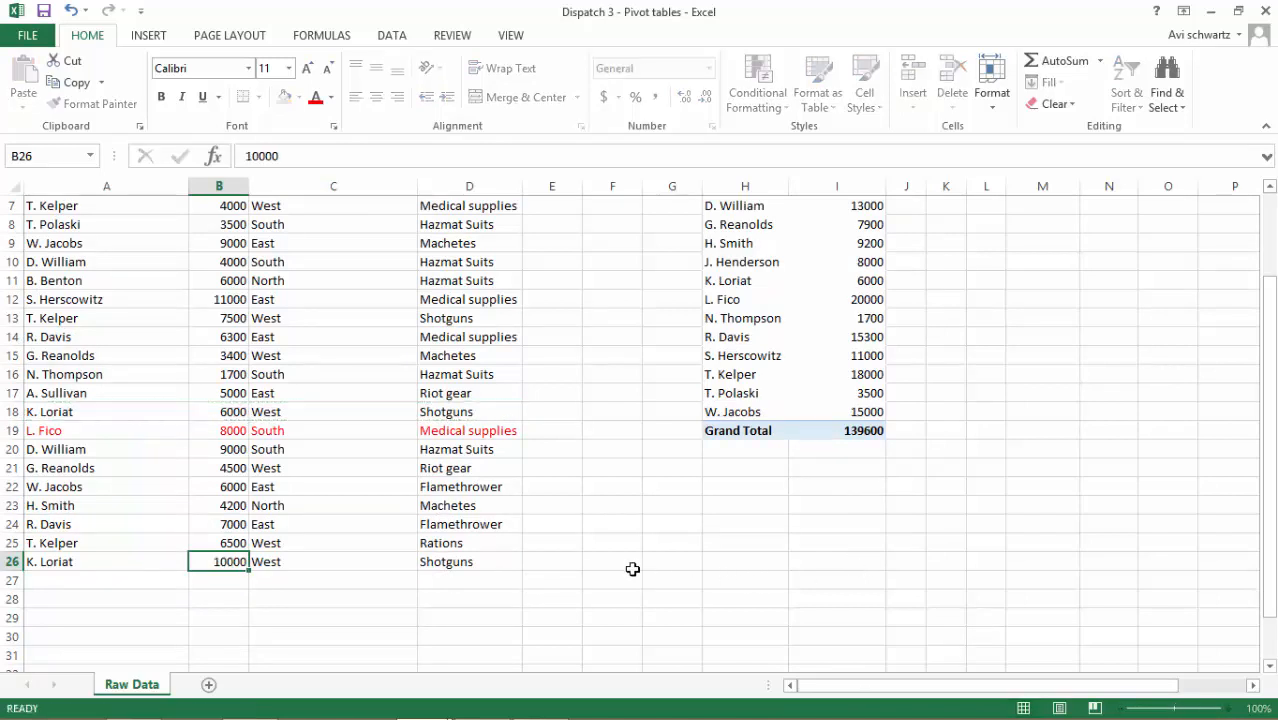
key(Down)
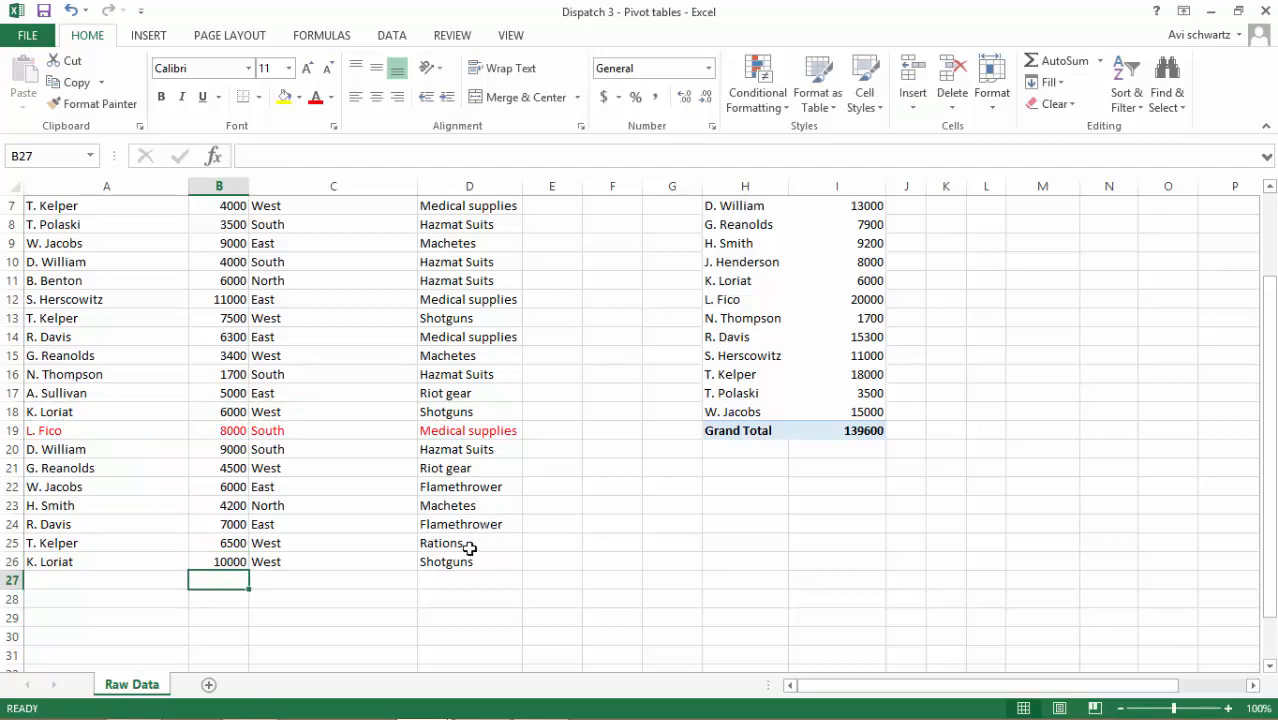
click(470, 556)
scroll(642, 536, up, 2)
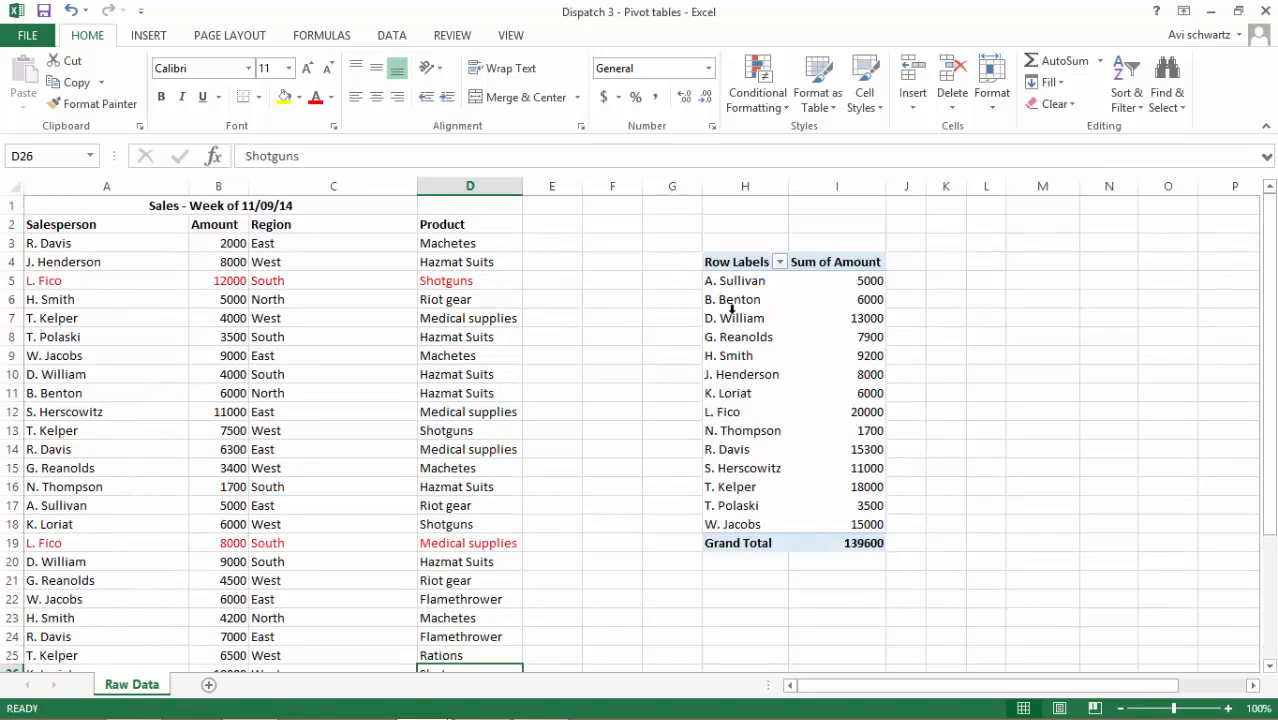
Change the PivotTable's data source range to 'Raw Data'!$A$2:$D$26 to include the added record
click(750, 336)
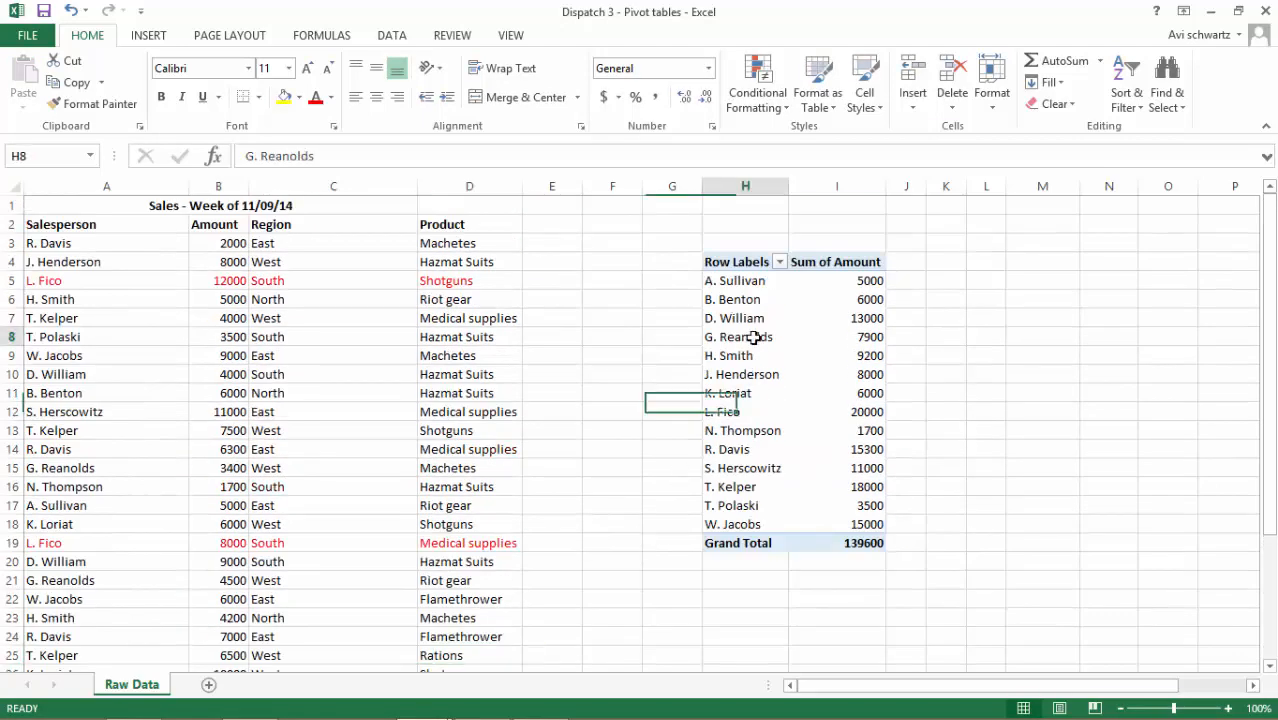
click(391, 36)
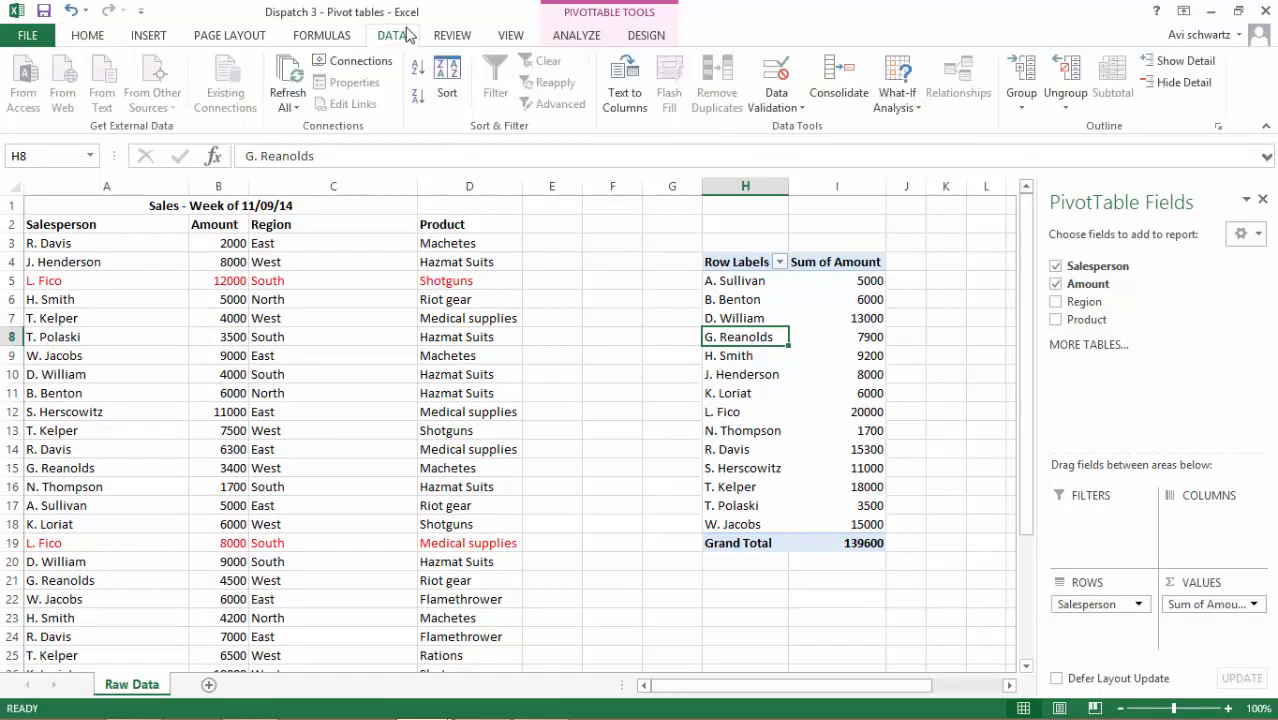
click(522, 35)
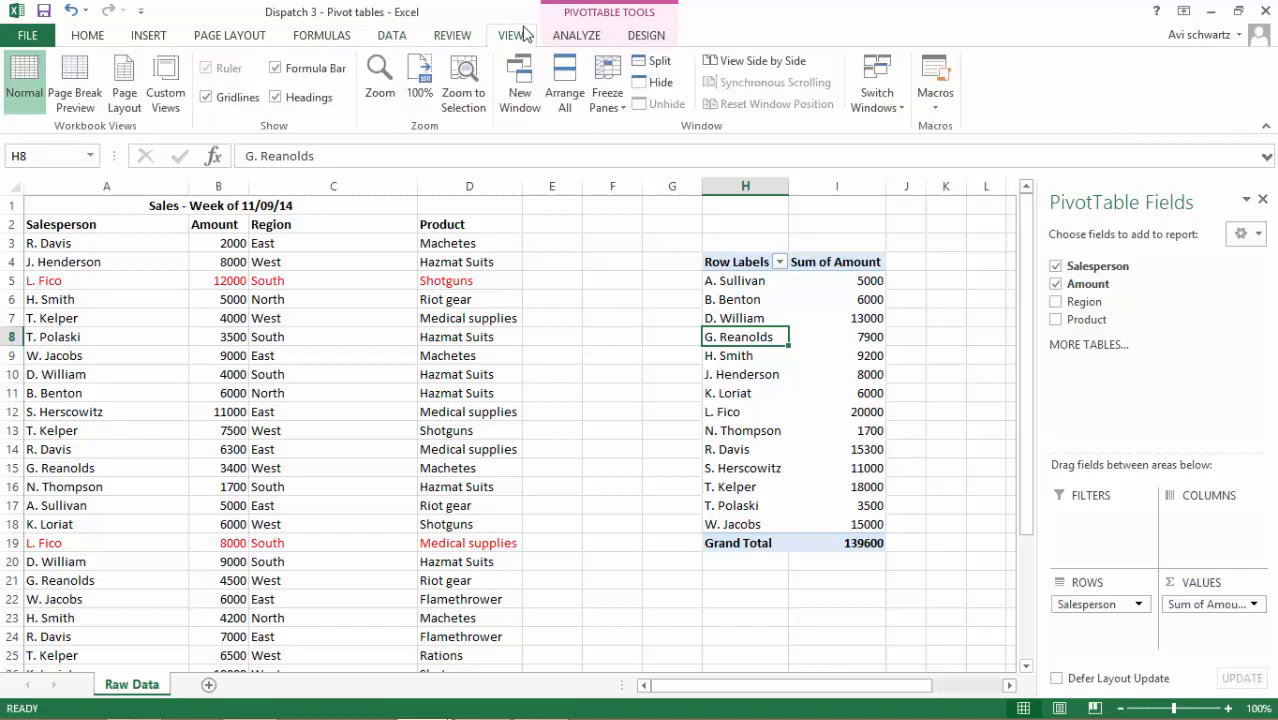
click(563, 36)
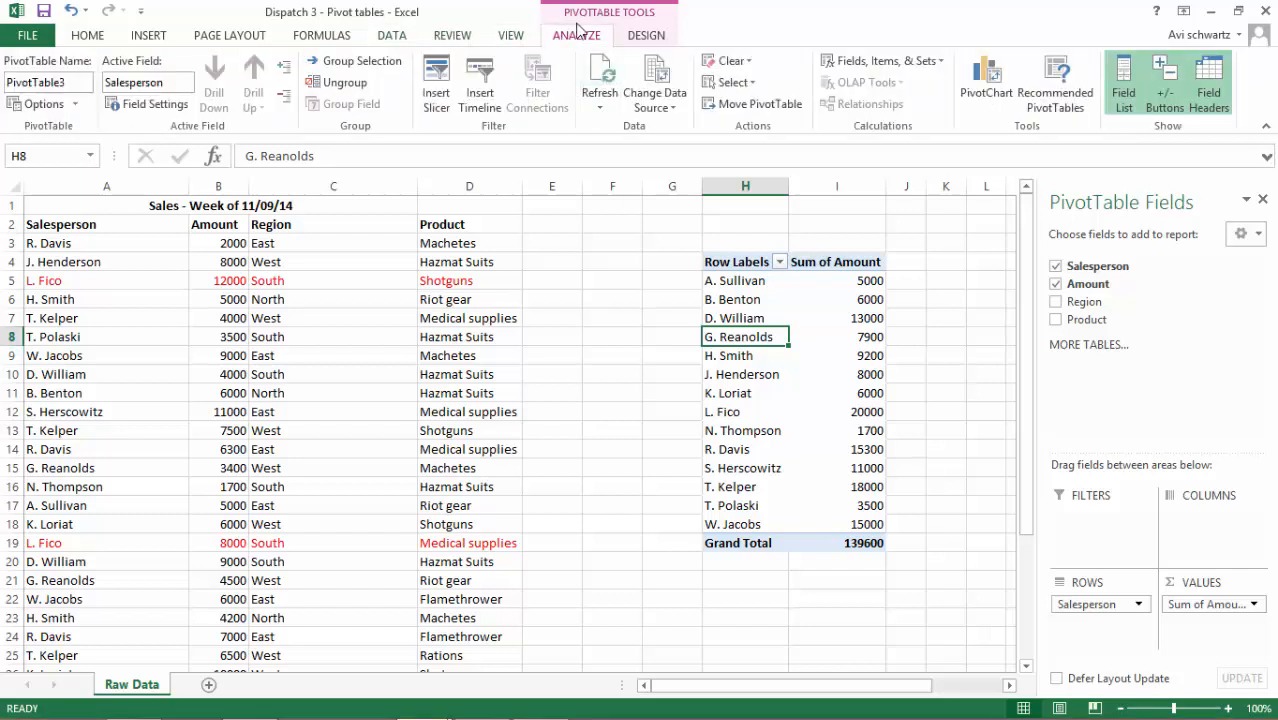
click(659, 80)
scroll(113, 475, down, 1)
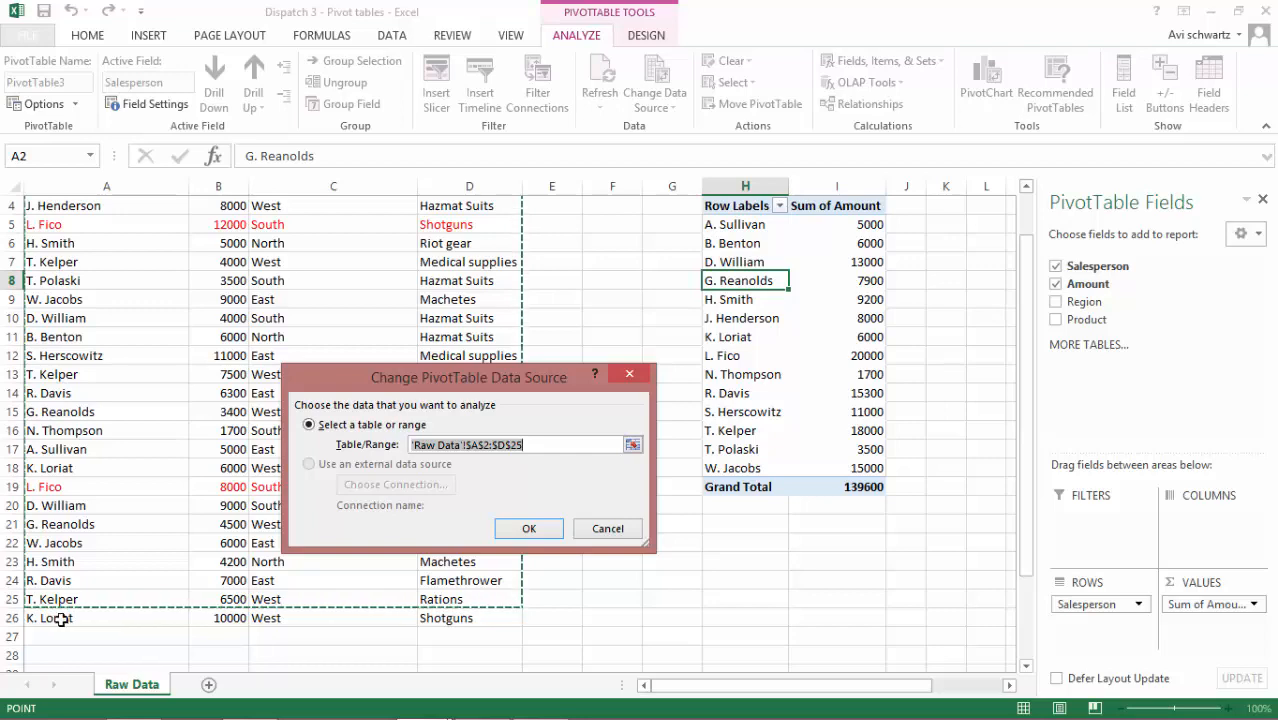
scroll(68, 325, up, 1)
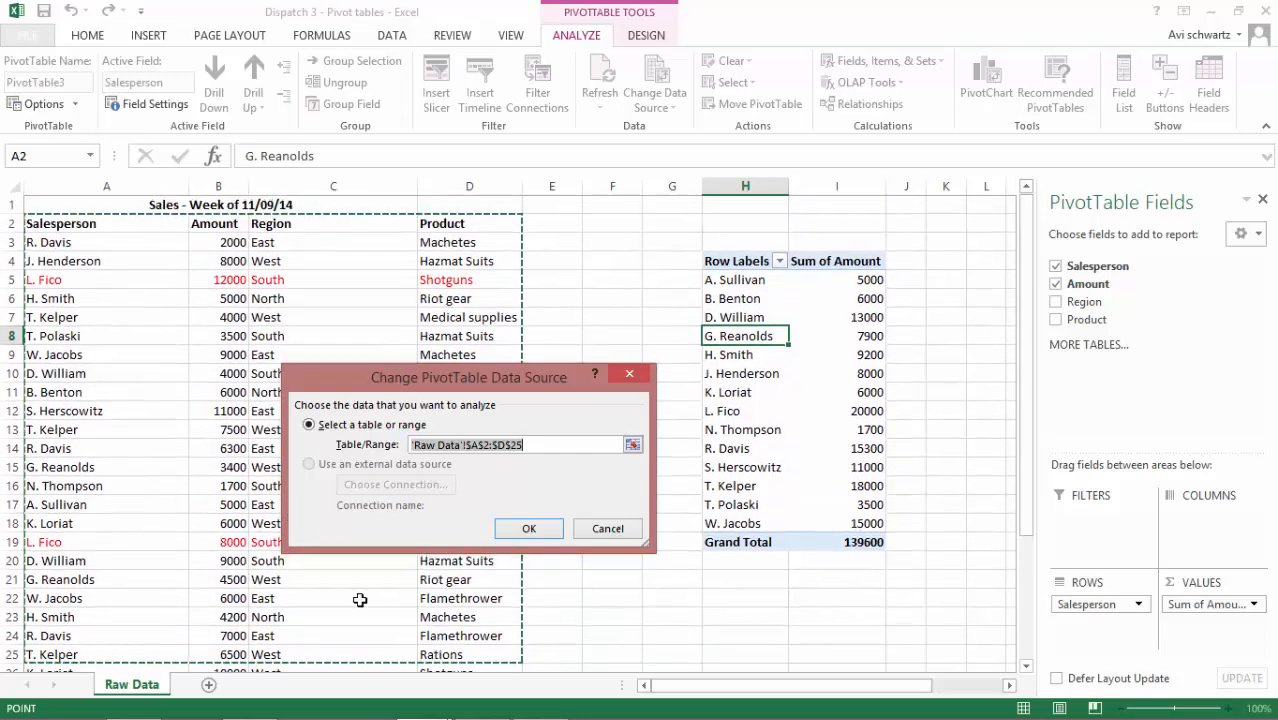
scroll(530, 478, down, 1)
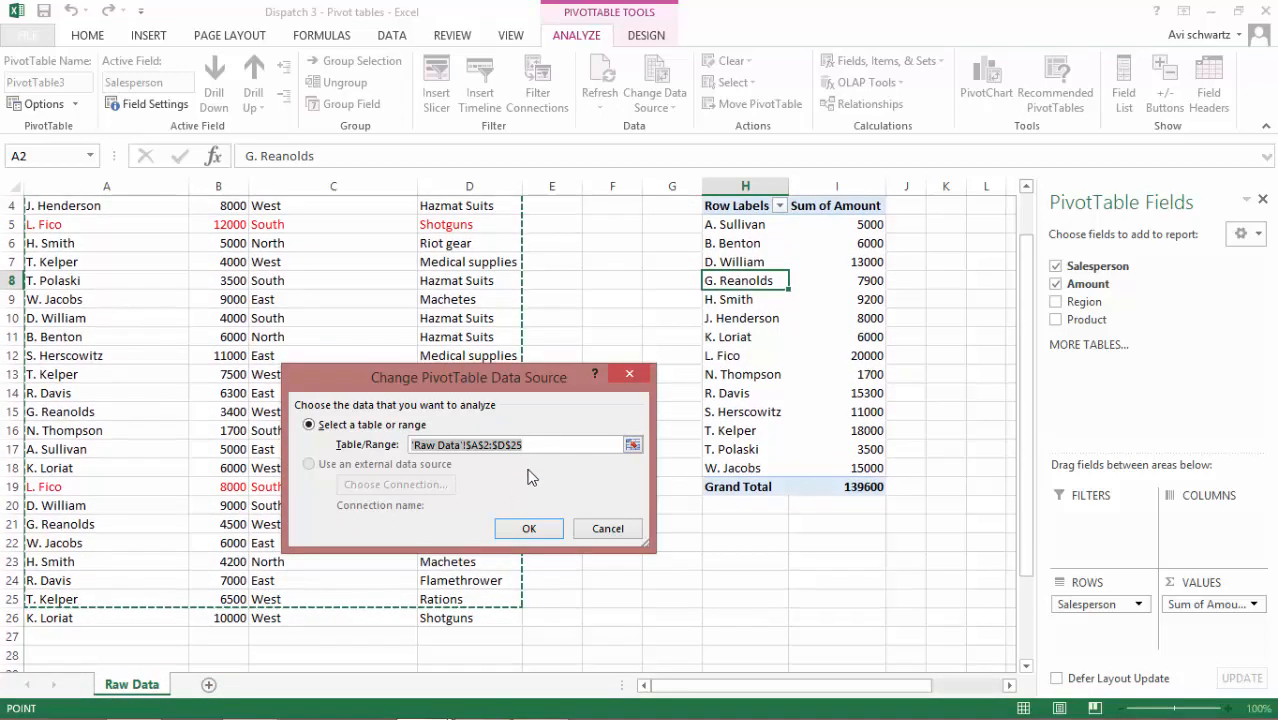
scroll(530, 478, down, 1)
click(540, 446)
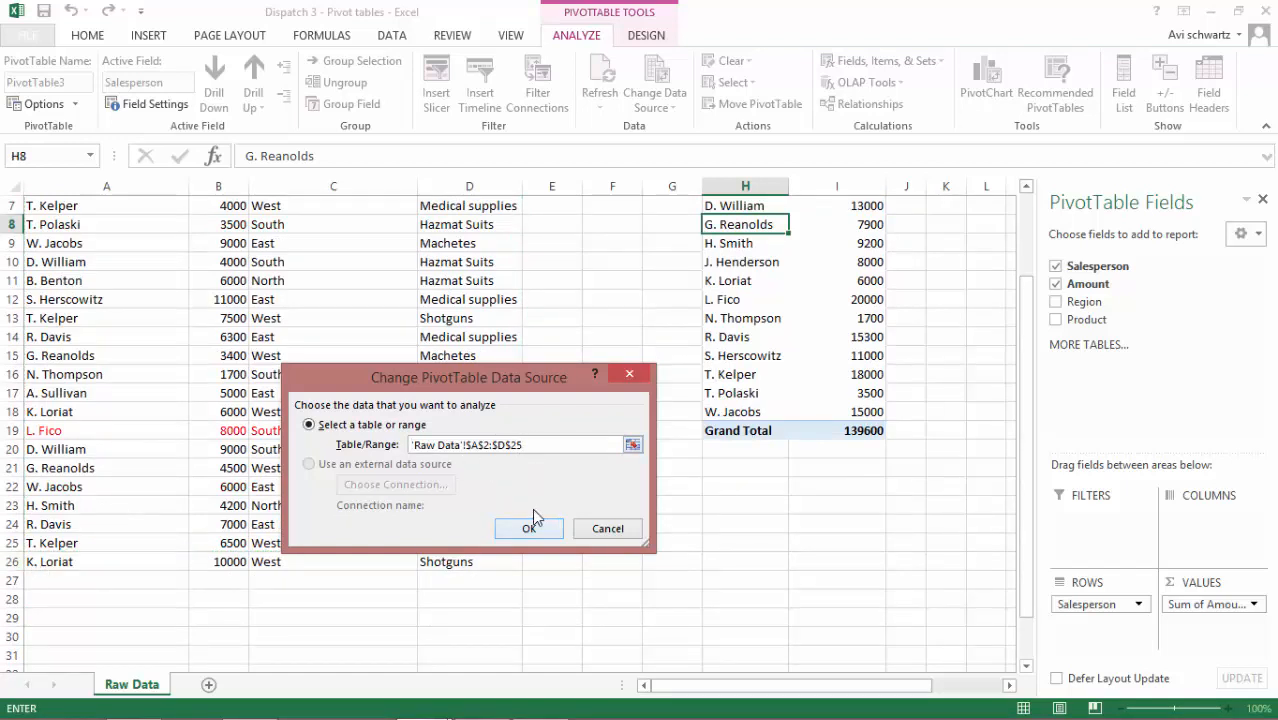
key(BackSpace)
text(6)
click(529, 528)
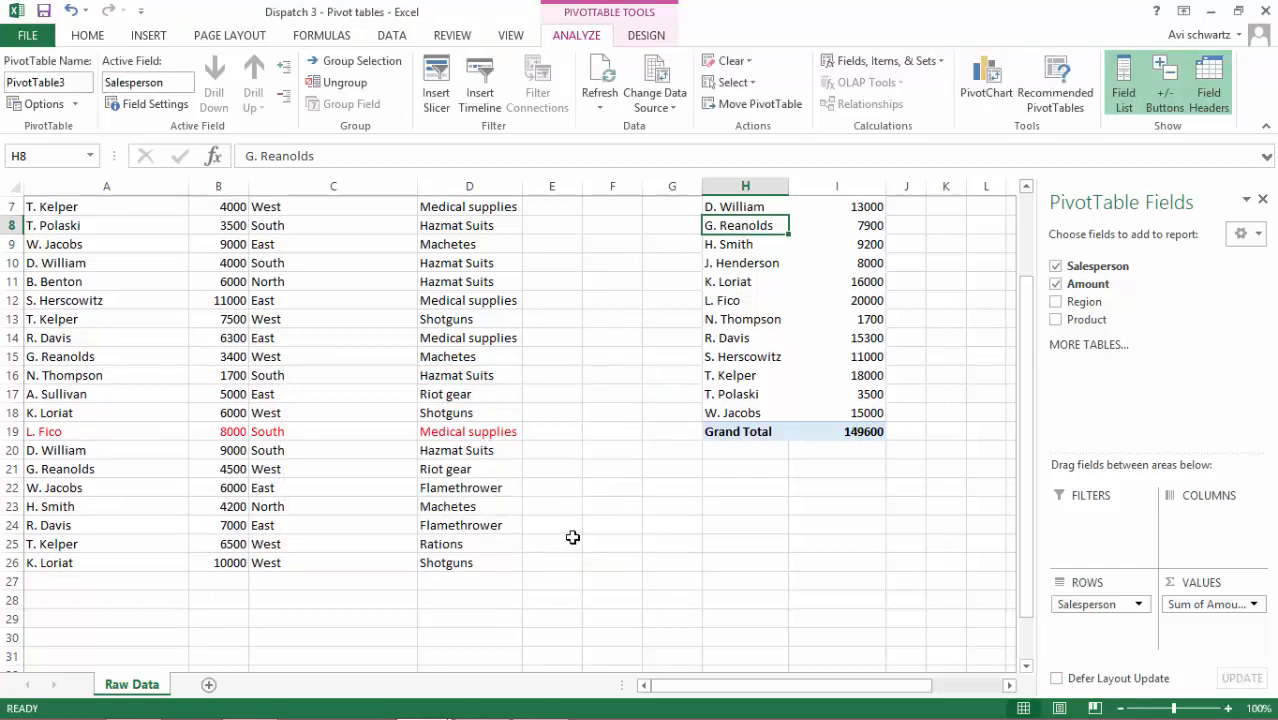
Compare the PivotTable's total for the added record's salesperson with that salesperson's amounts in the source data
scroll(575, 540, up, 2)
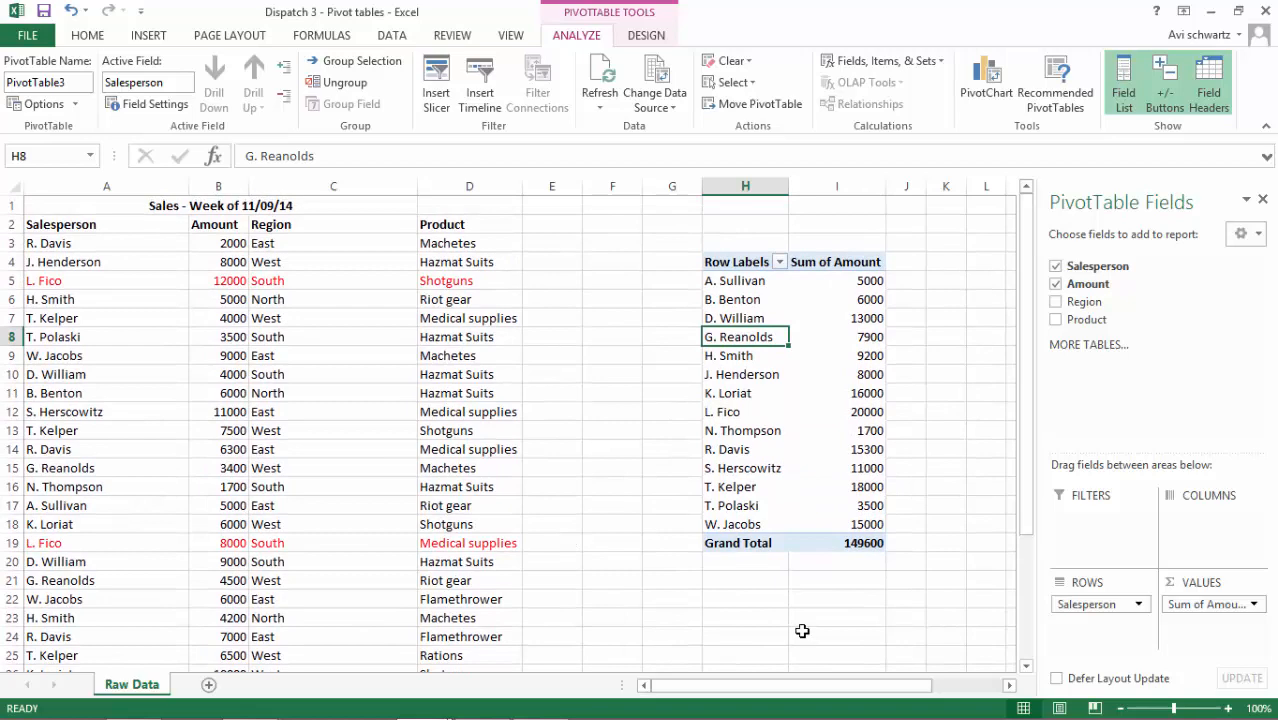
scroll(802, 631, down, 2)
scroll(802, 631, up, 1)
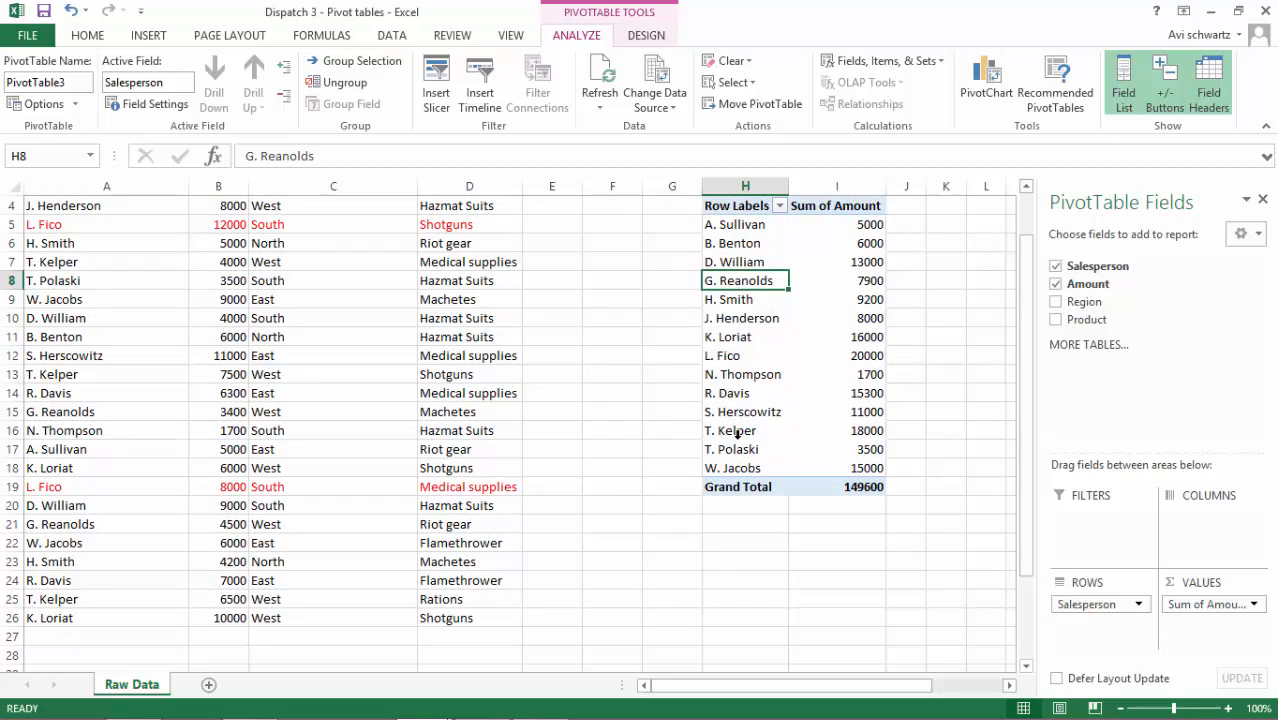
click(722, 337)
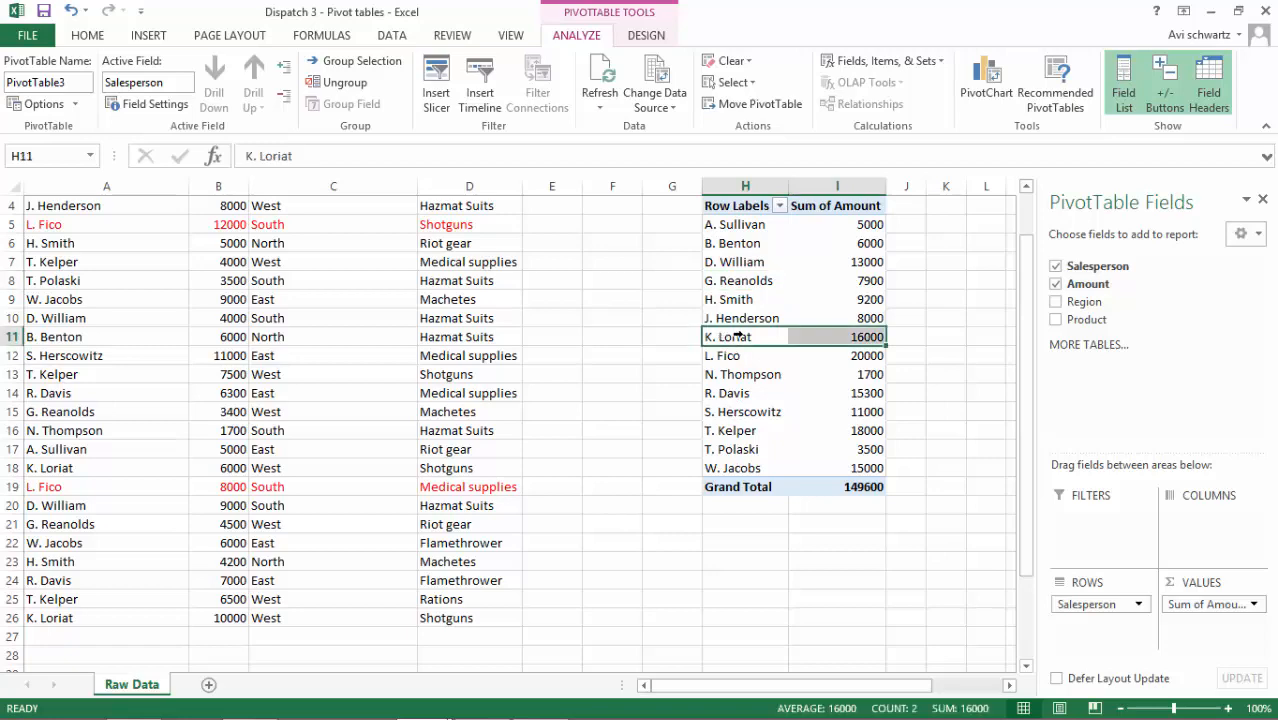
scroll(432, 450, up, 1)
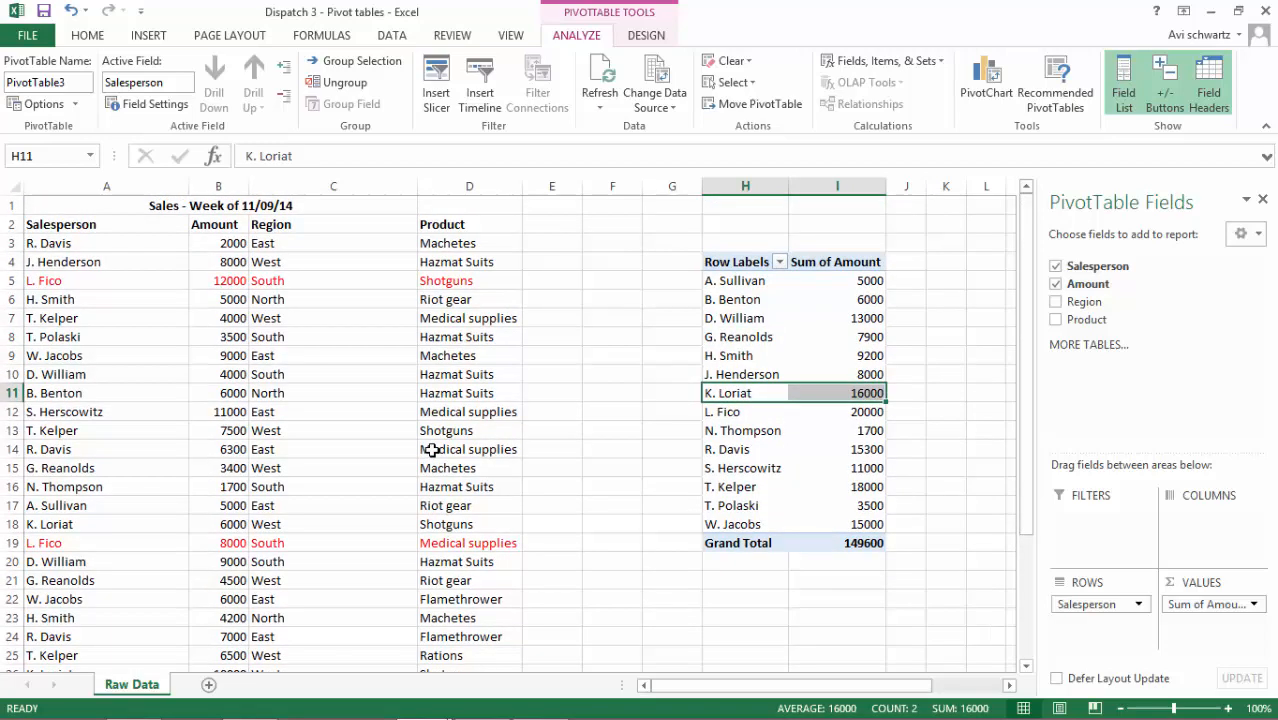
scroll(432, 450, down, 1)
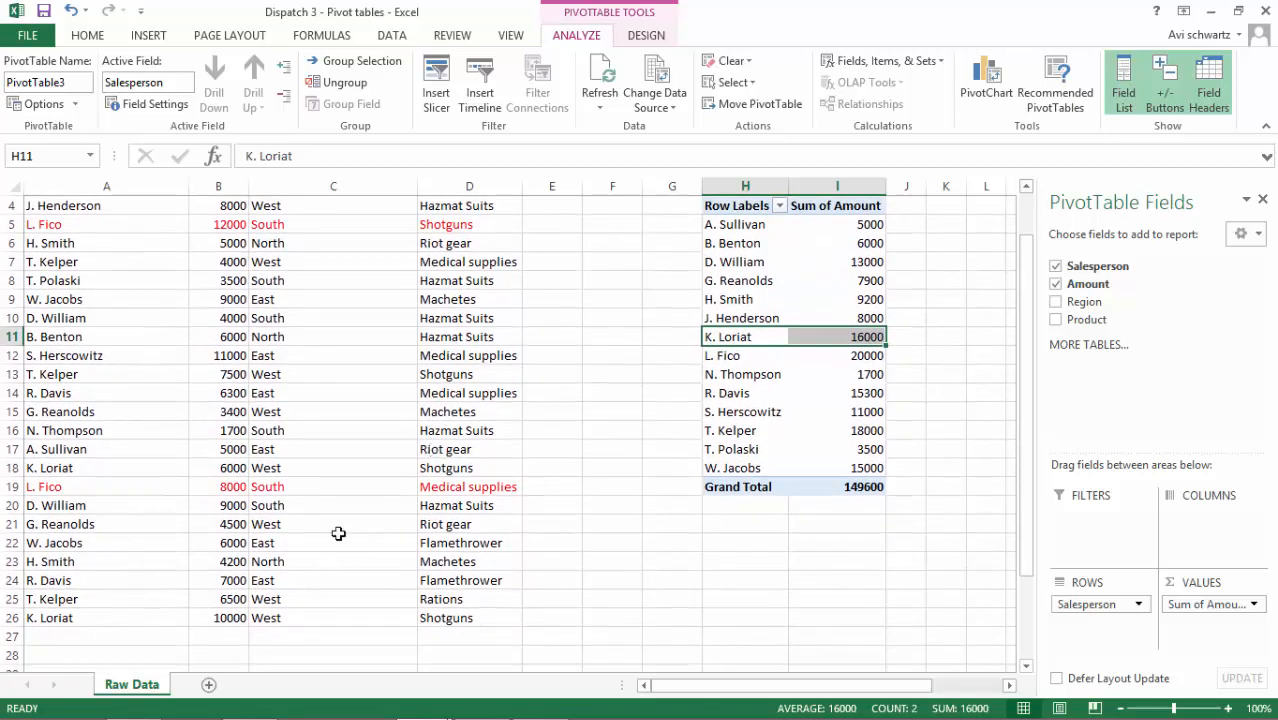
click(313, 557)
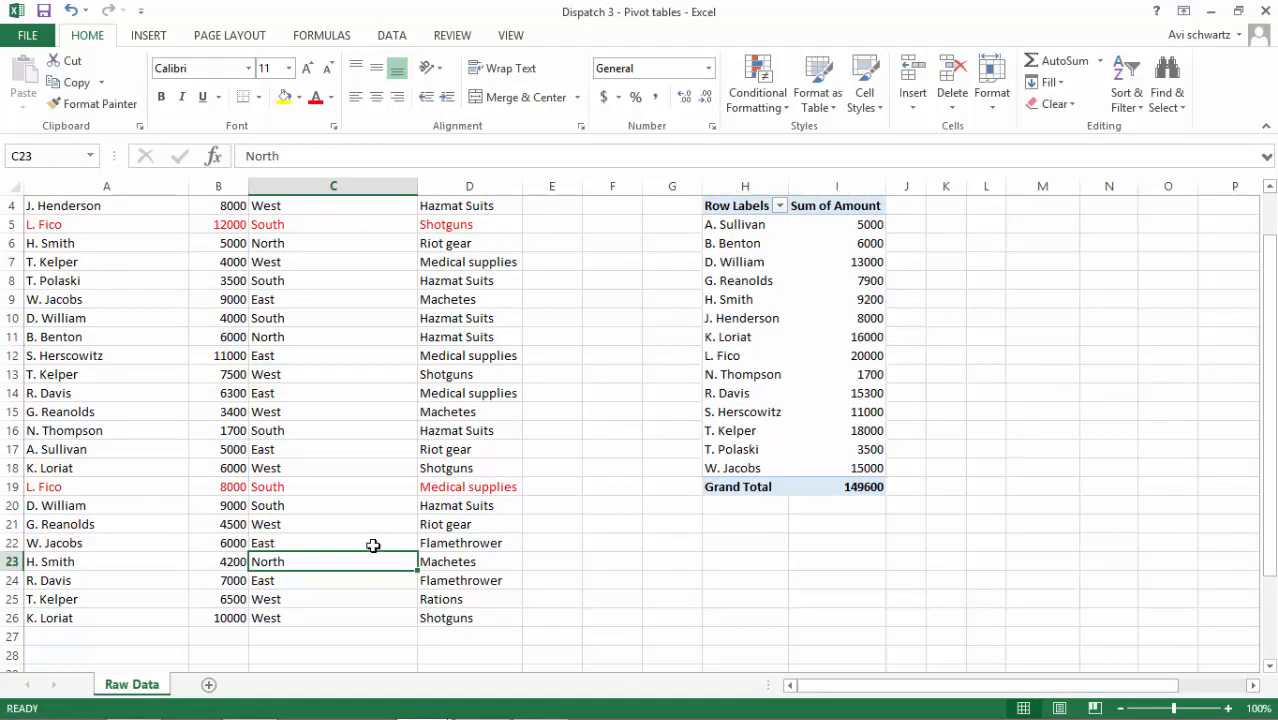
Set the amount of the last sales record in B26 to 1000
click(238, 619)
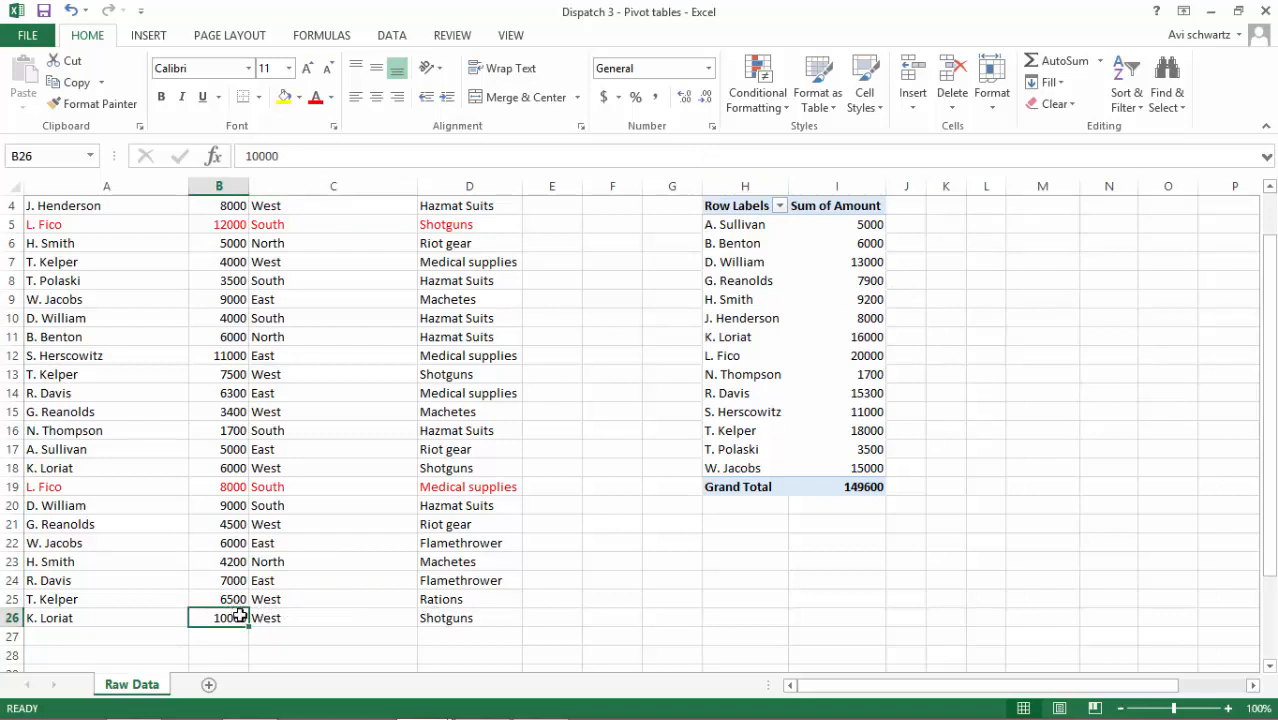
double_click(240, 616)
key(BackSpace)
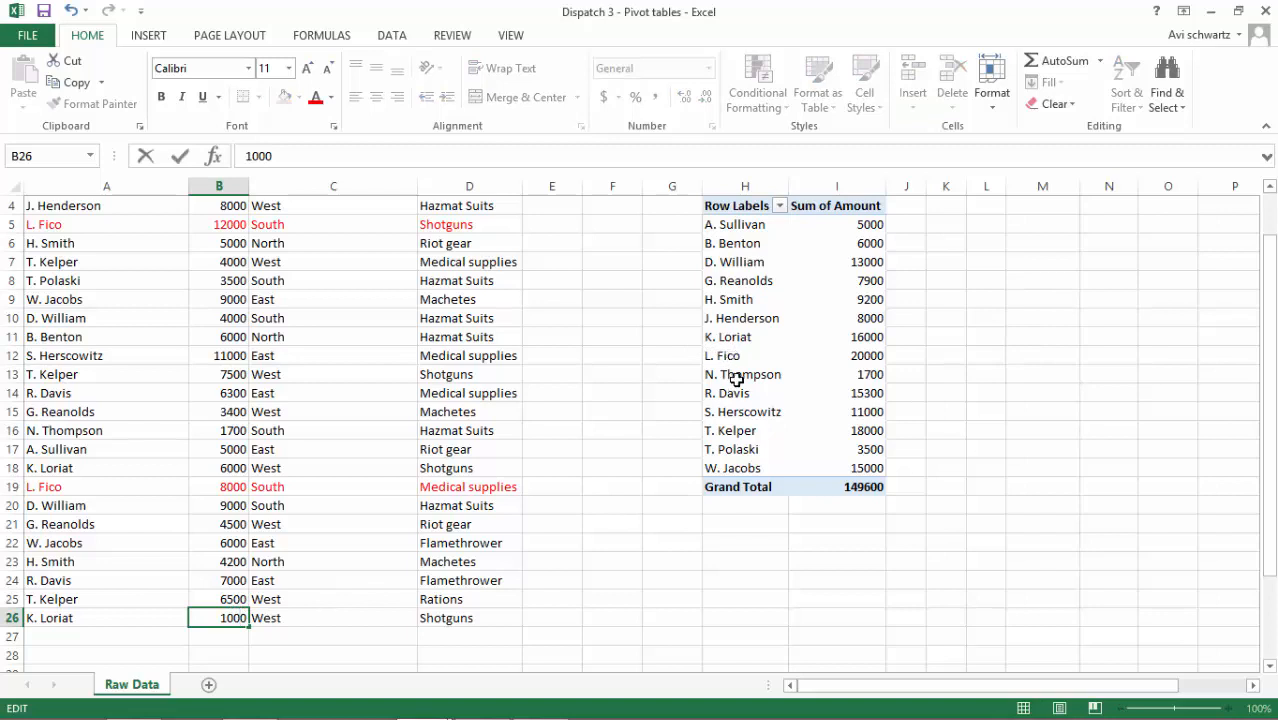
key(Return)
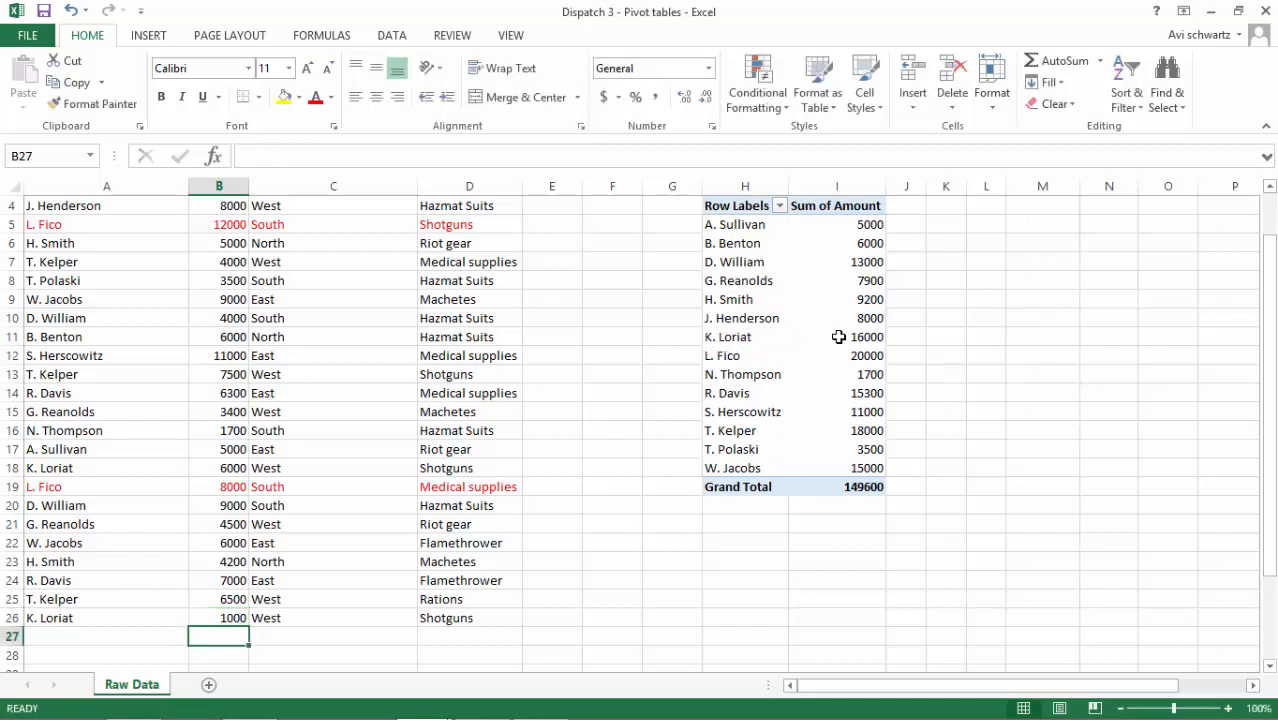
Refresh the PivotTable to pick up the changed source amount and select the edited record's salesperson row in H11:I11
mouse_move(840, 337)
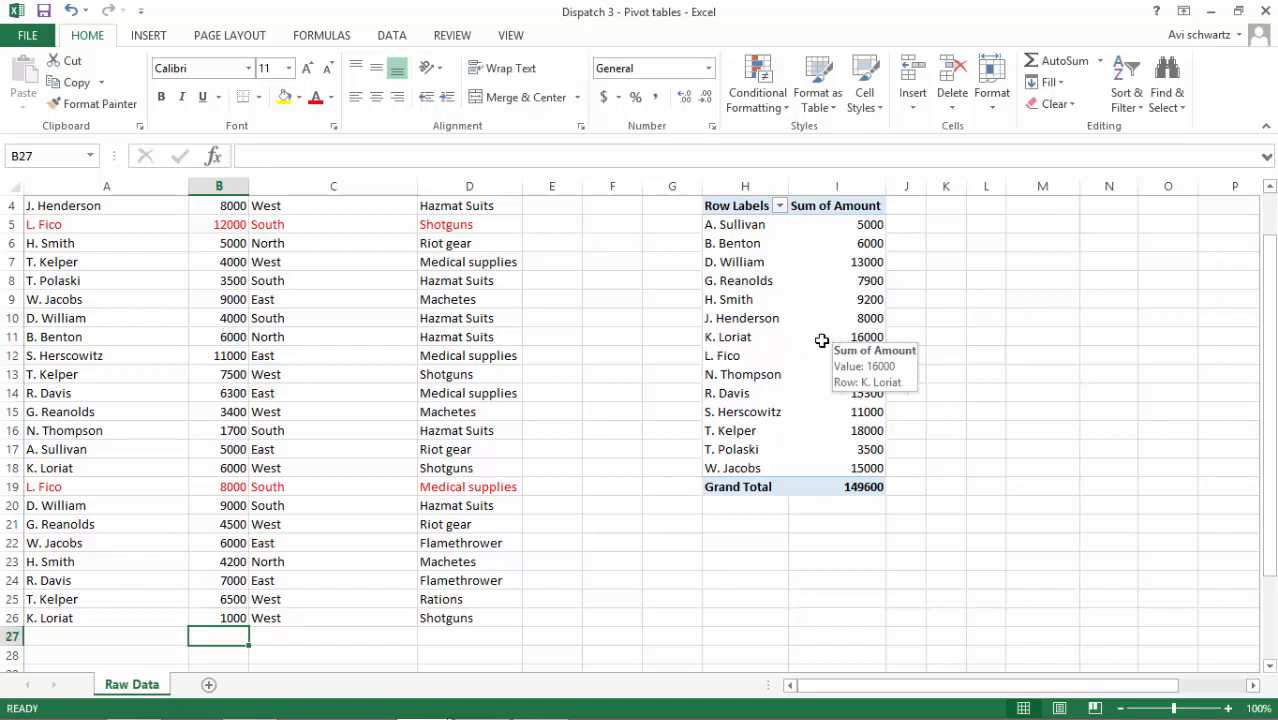
click(770, 261)
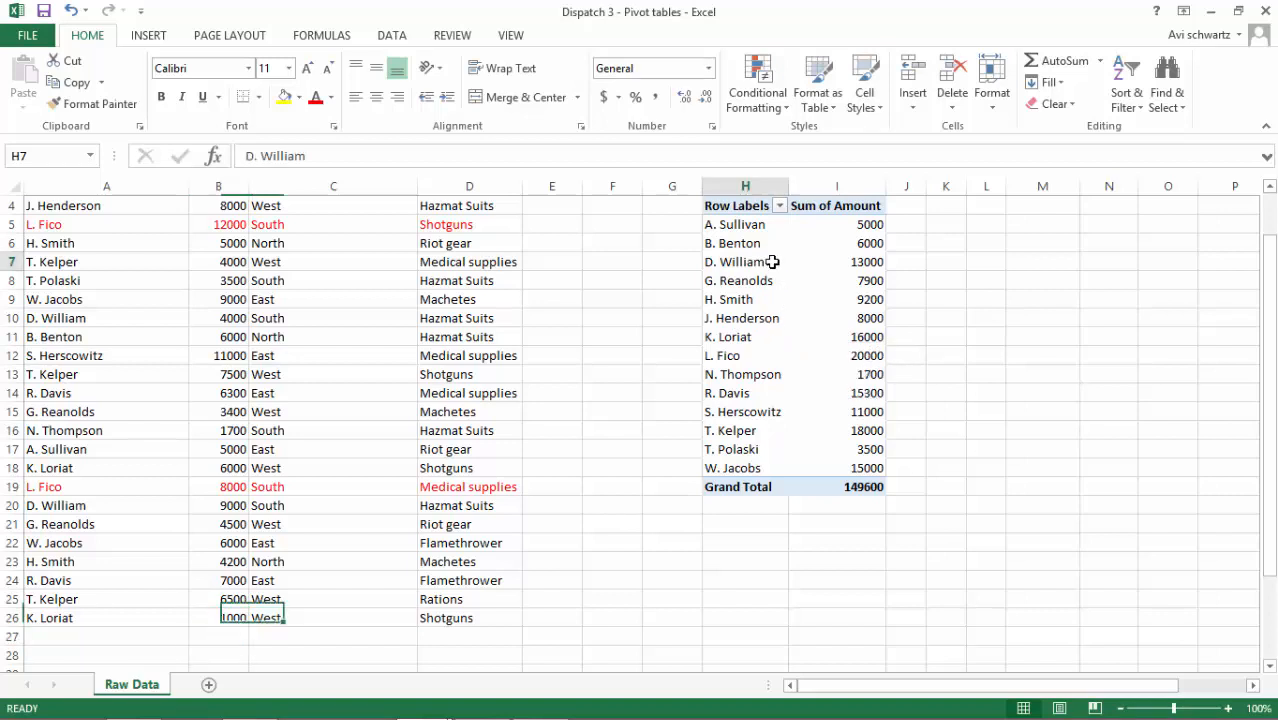
right_click(776, 264)
click(818, 322)
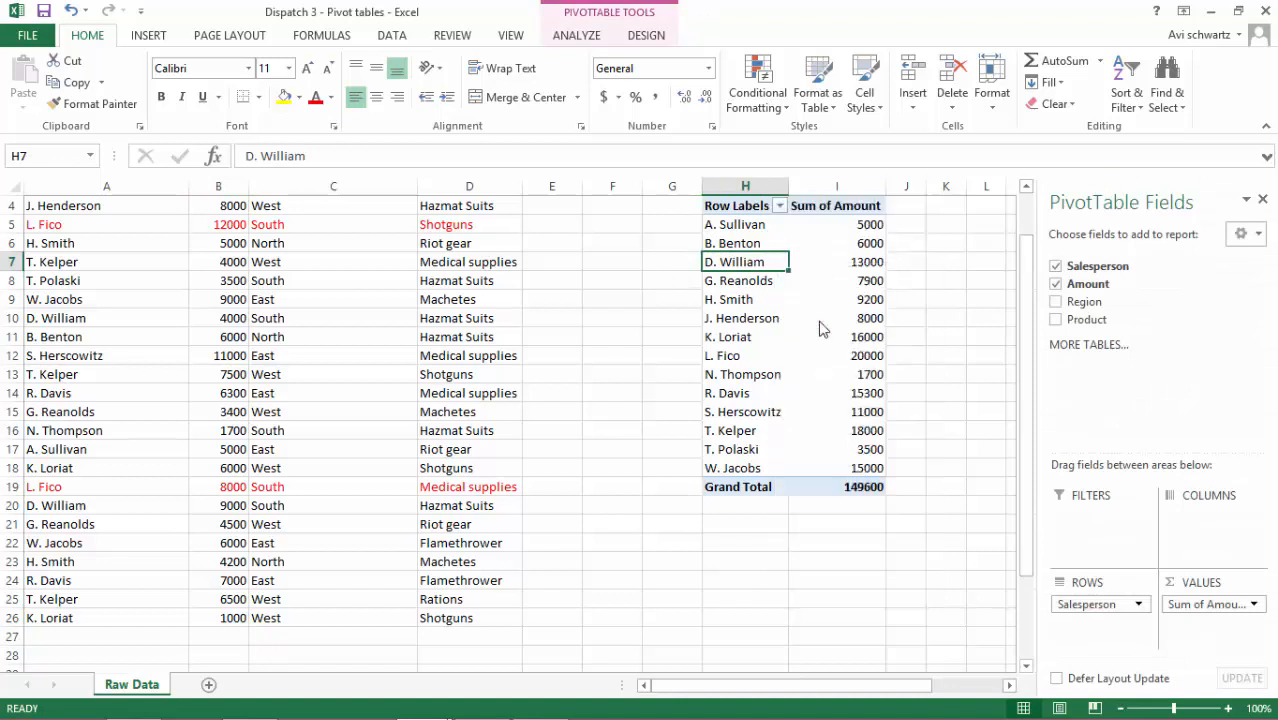
drag(748, 343, 879, 336)
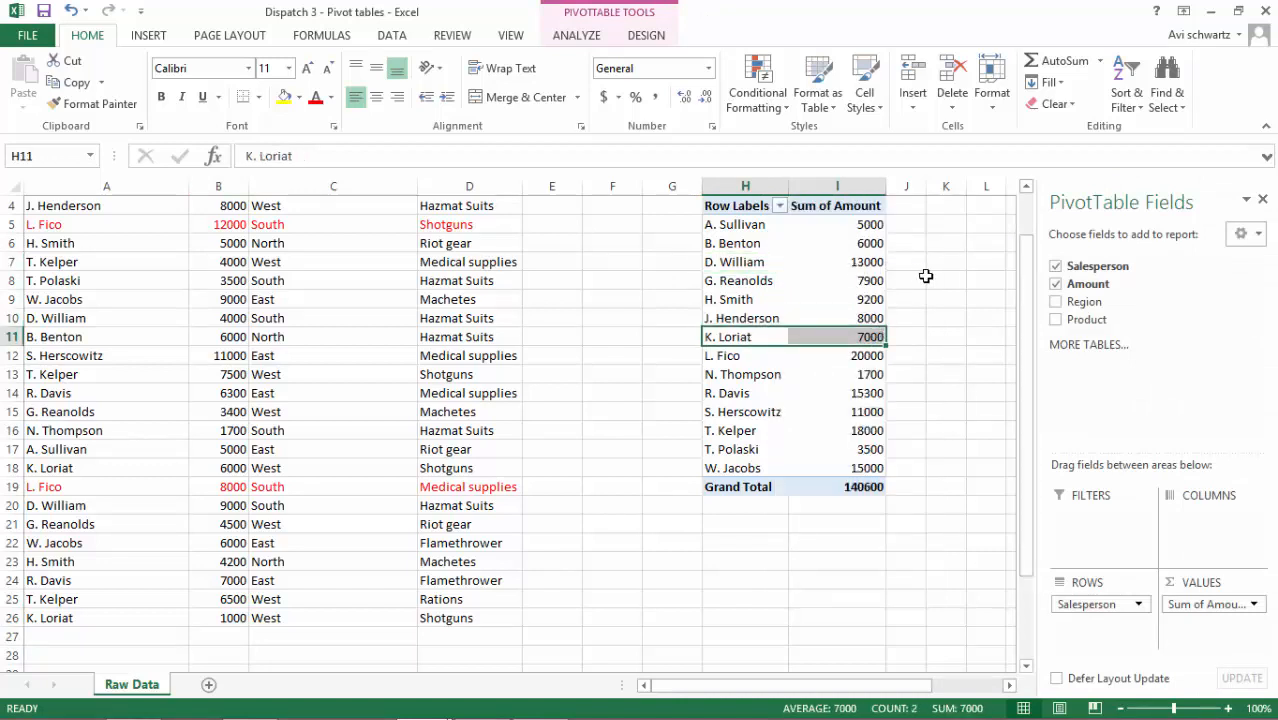
scroll(800, 260, up, 1)
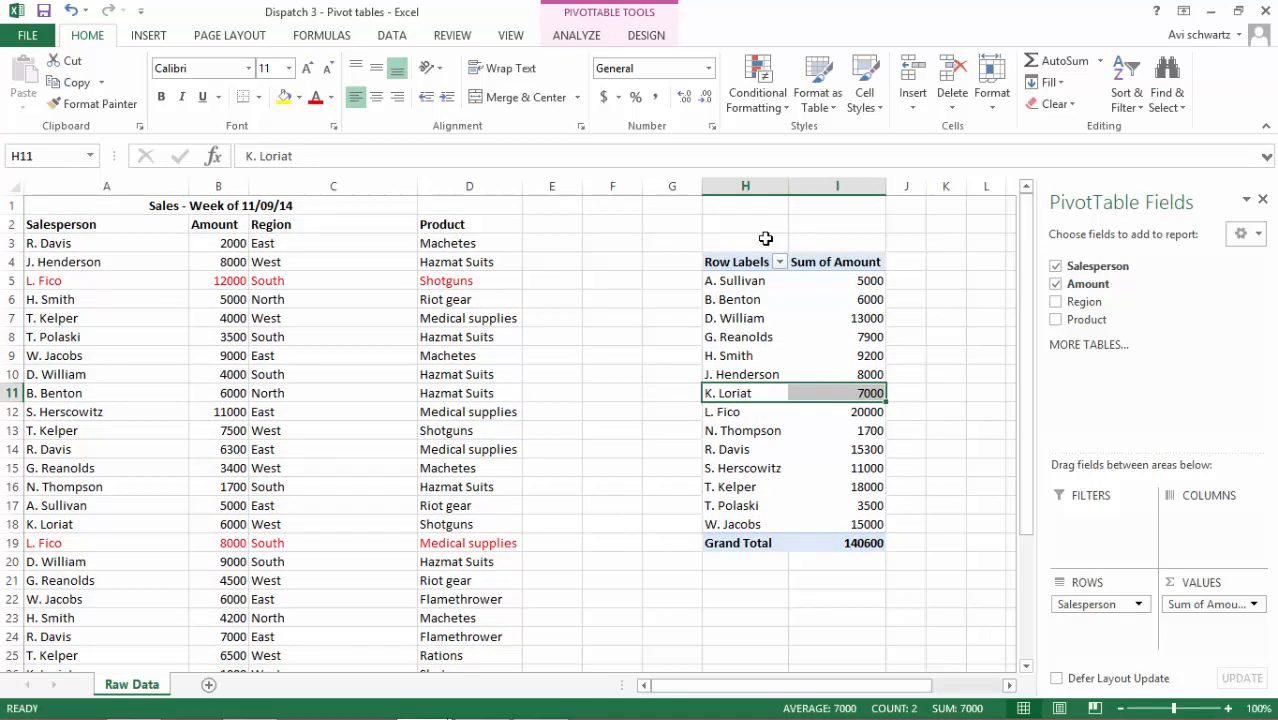